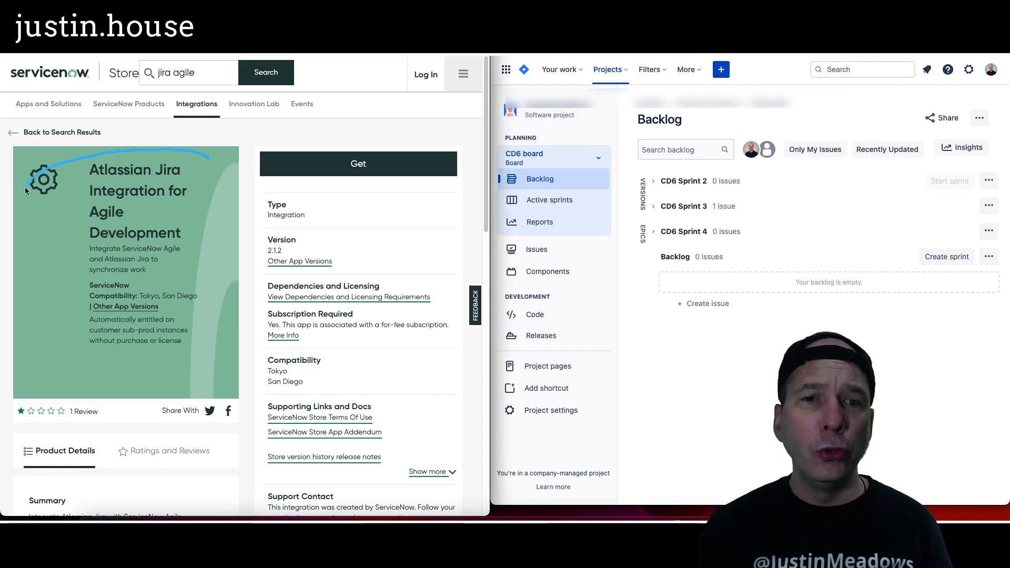
Select Jira Team Backlog in the Team view, showing Jira's CD6 Sprints 2–4 beside it.
mouse_move(24, 188)
left_mouse_down()
mouse_move(105, 269)
mouse_move(158, 158)
mouse_move(134, 160)
left_mouse_up()
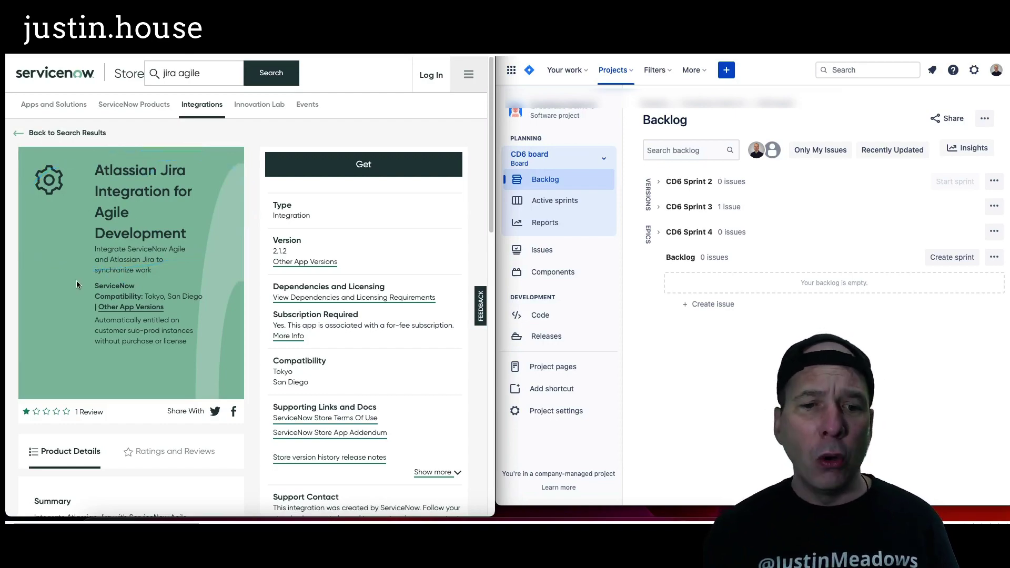
scroll(118, 271, "down", 3)
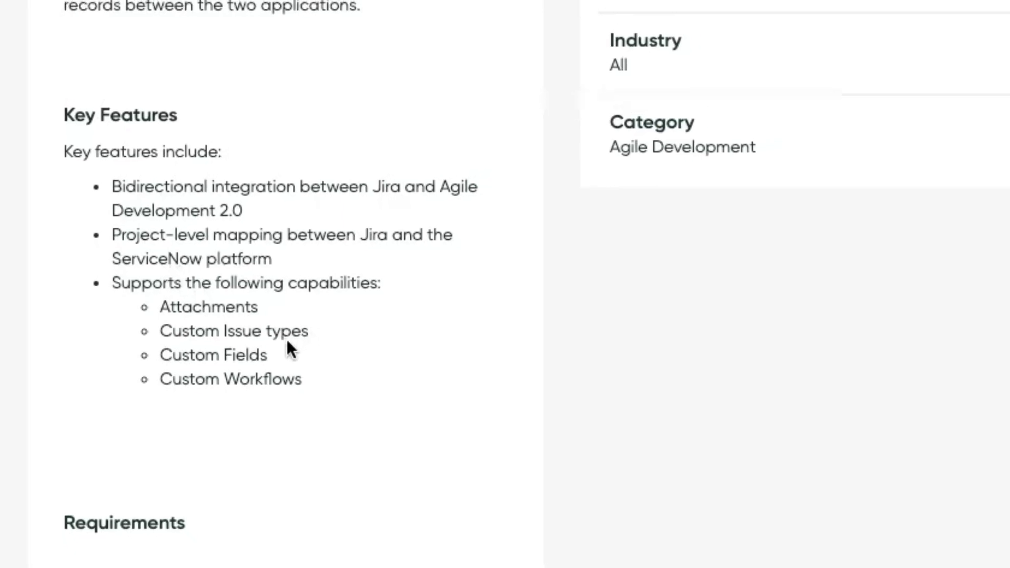
scroll(126, 343, "up", 10)
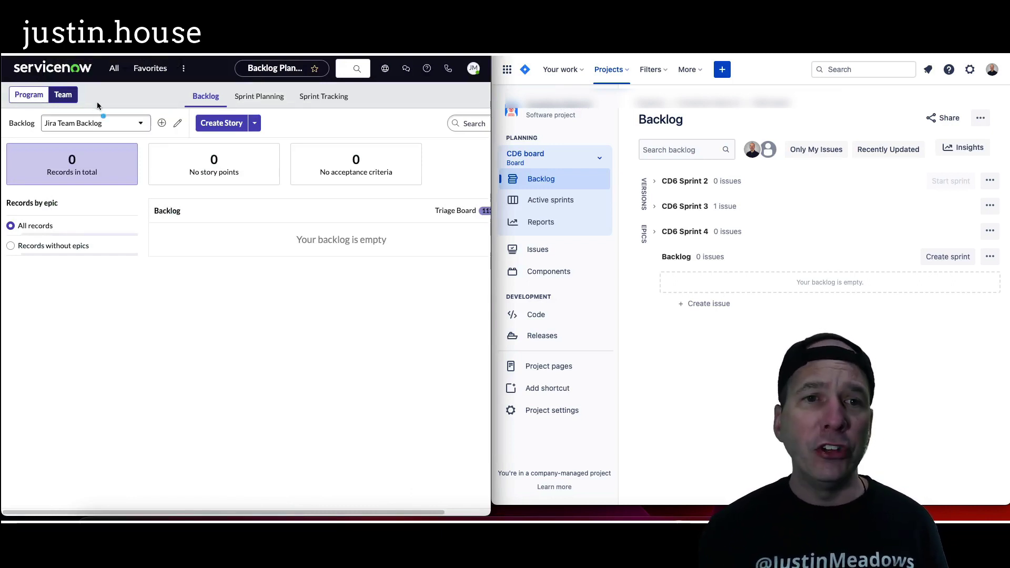
left_click_drag(32, 123, 128, 138)
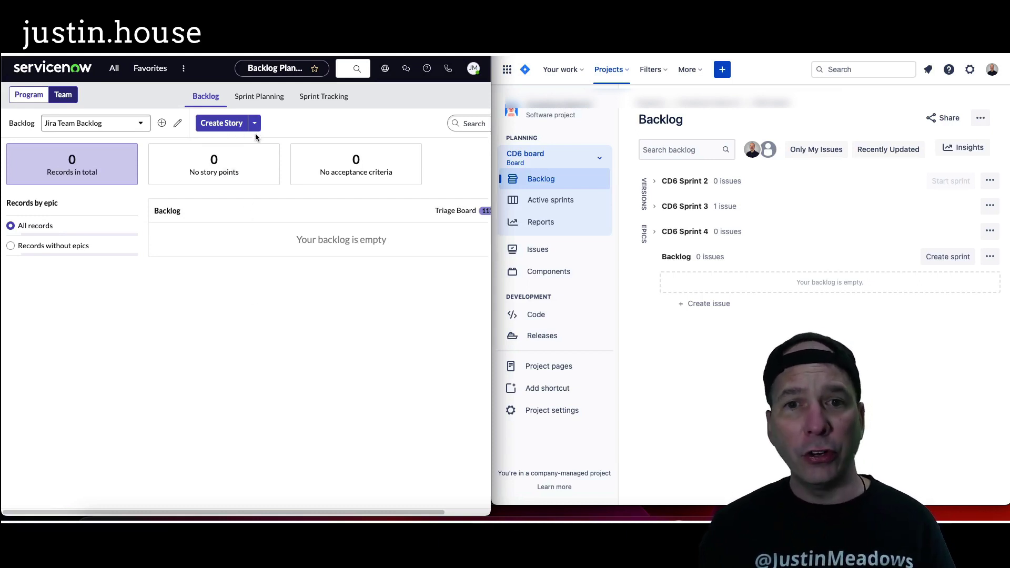
Submit a story 'Demo for YouTube (from ServiceNow)' with the pasted description to Jira Team Backlog.
left_click(231, 127)
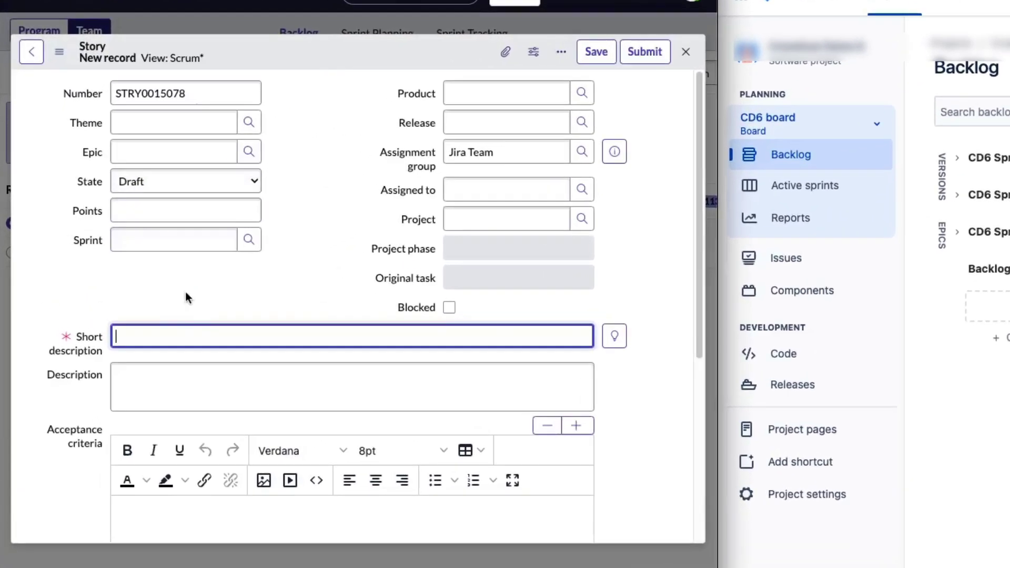
type("Demo for YouTube (from ServiceNow")
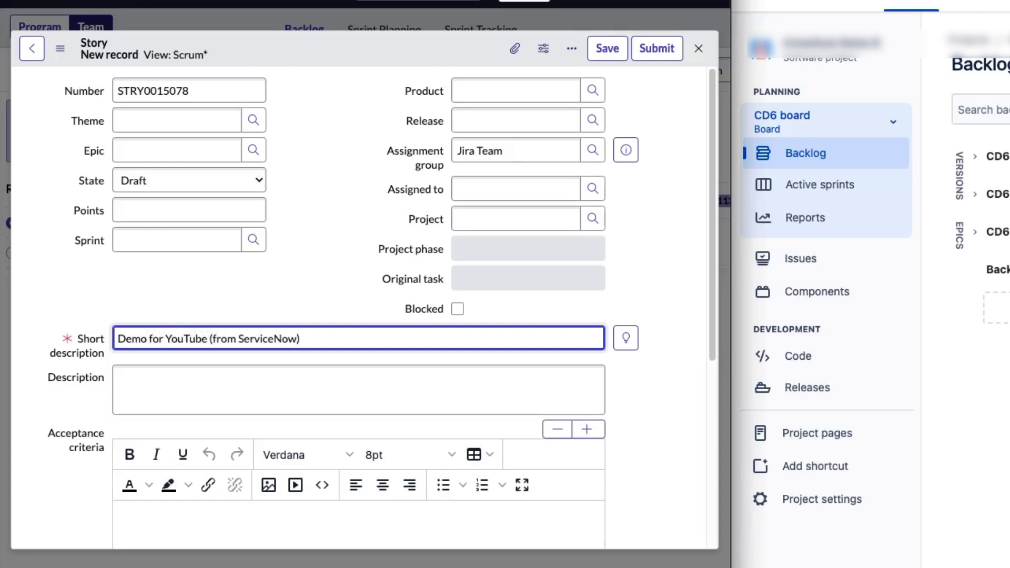
left_click(174, 375)
type("Brevity is the soul of wit, but clarity is the body.")
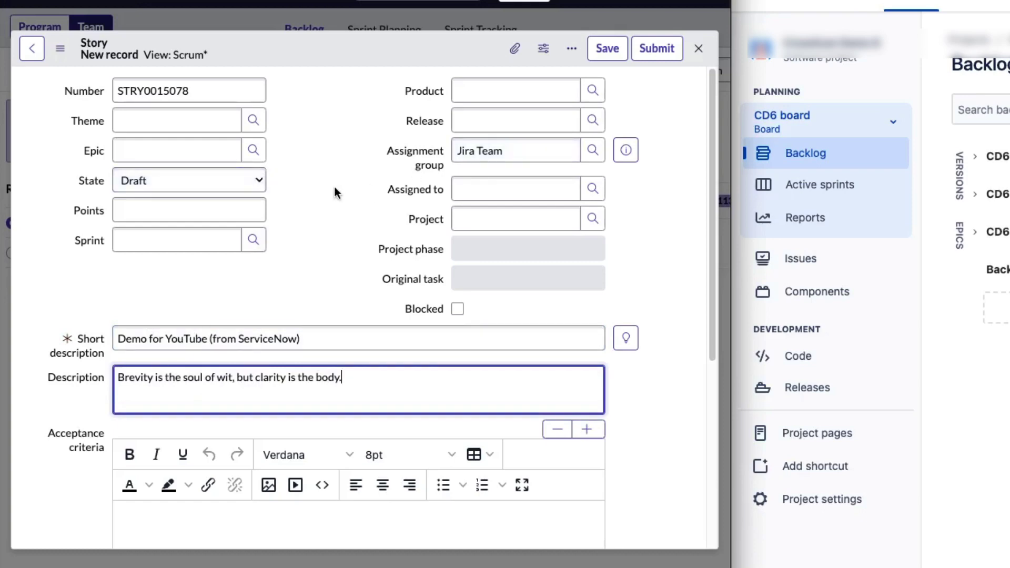
mouse_move(544, 137)
left_mouse_down()
mouse_move(454, 111)
mouse_move(488, 192)
left_mouse_up()
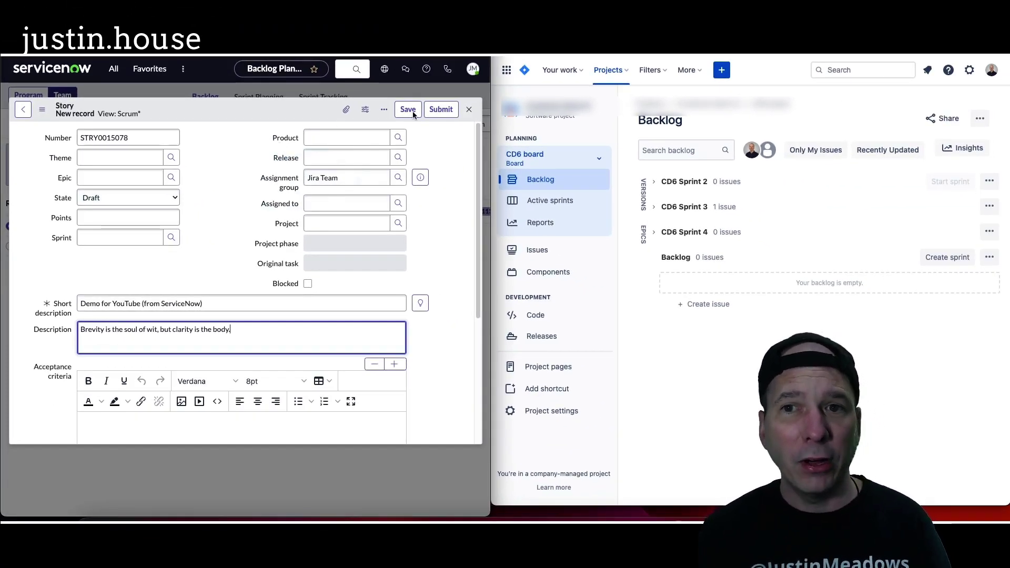
left_click(446, 110)
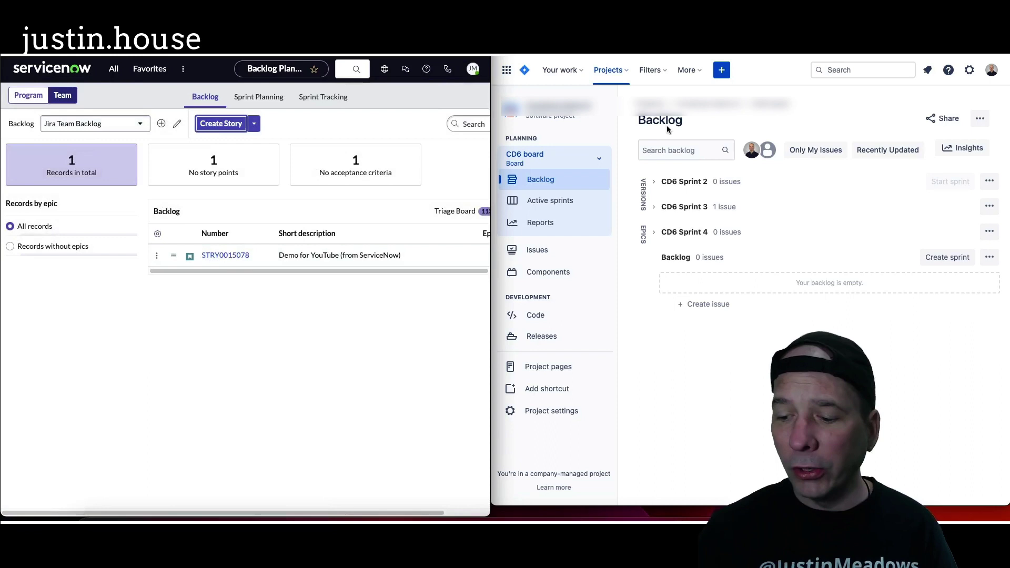
Refresh Jira's backlog with the Recently Updated filter so the synced story appears as CD6-17.
mouse_move(906, 130)
left_mouse_down()
mouse_move(944, 150)
mouse_move(813, 148)
left_mouse_up()
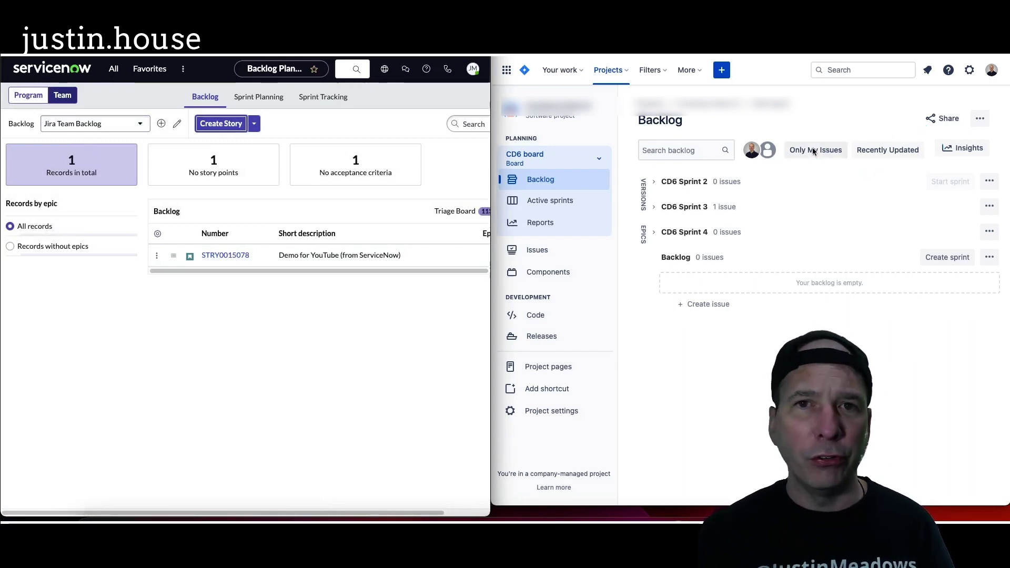
left_click(866, 152)
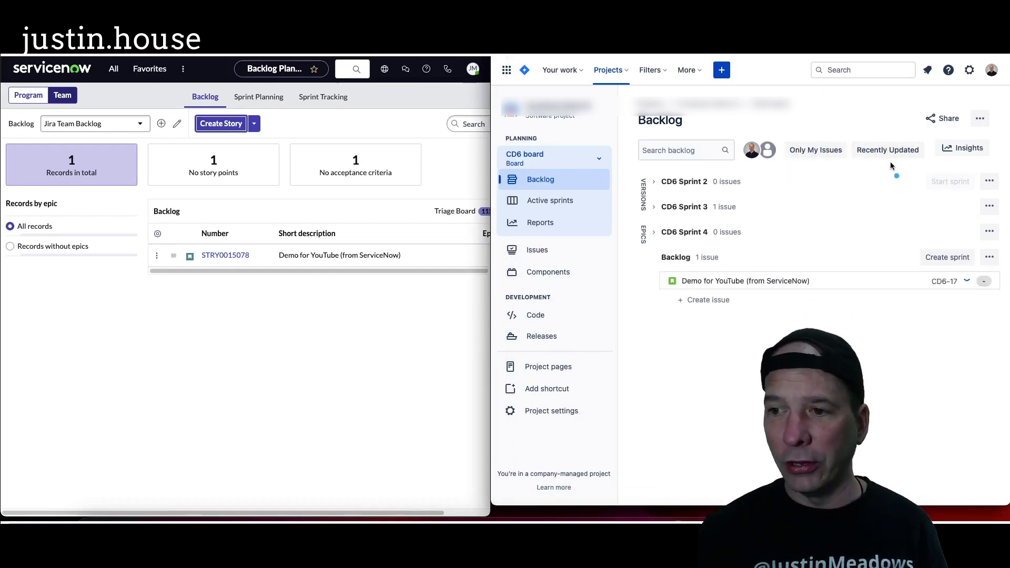
mouse_move(818, 257)
left_mouse_down()
mouse_move(781, 247)
mouse_move(708, 332)
left_mouse_up()
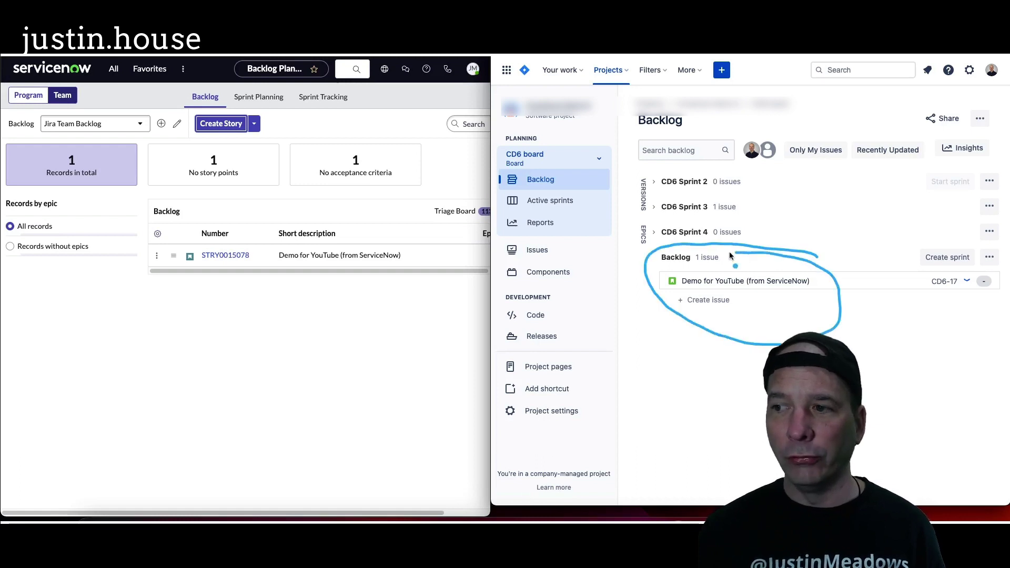
Replace CD6-17's description with 'Hello from Jira!' and save it.
left_click(727, 282)
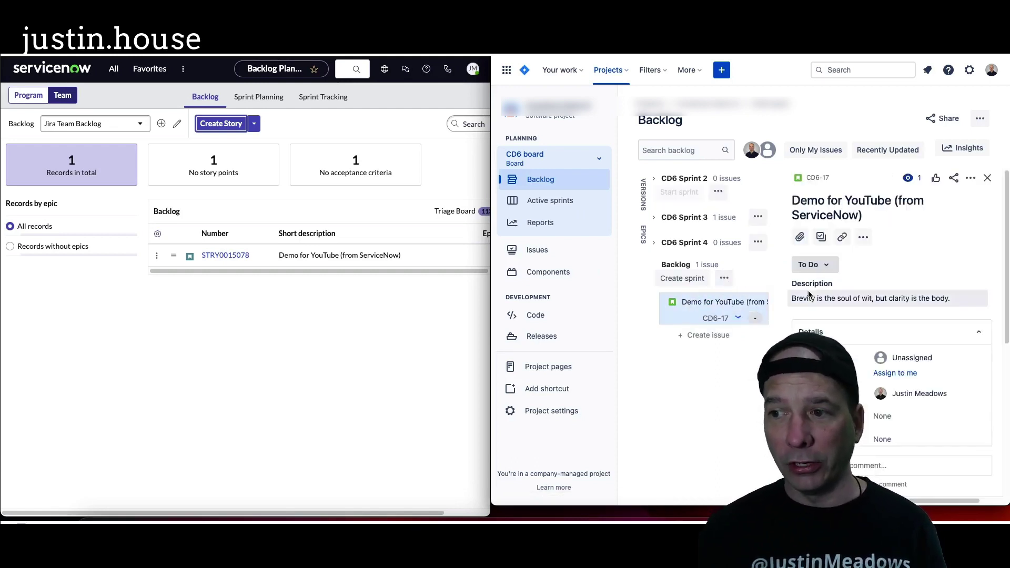
left_click(917, 314)
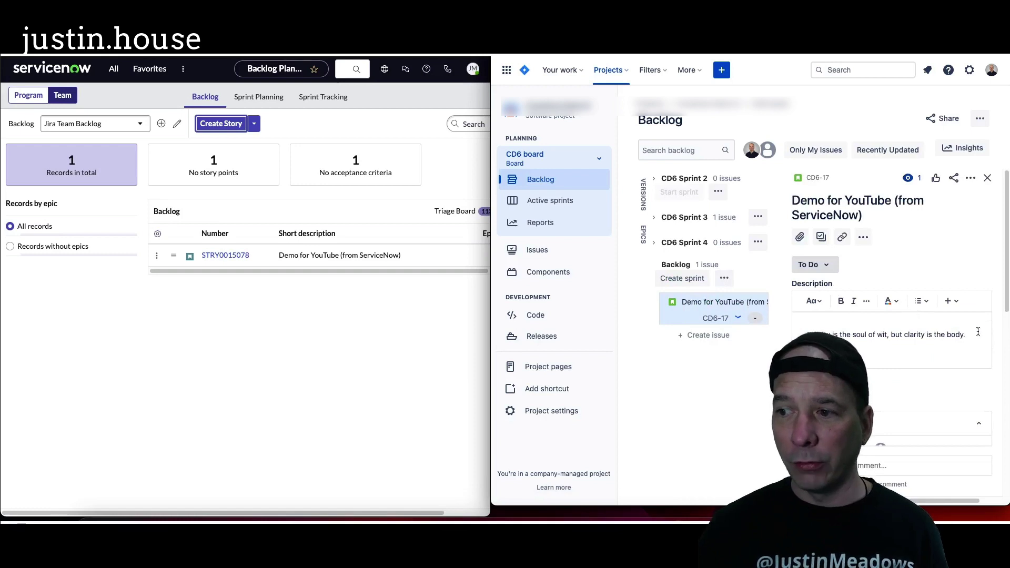
triple_click(831, 331)
type("H")
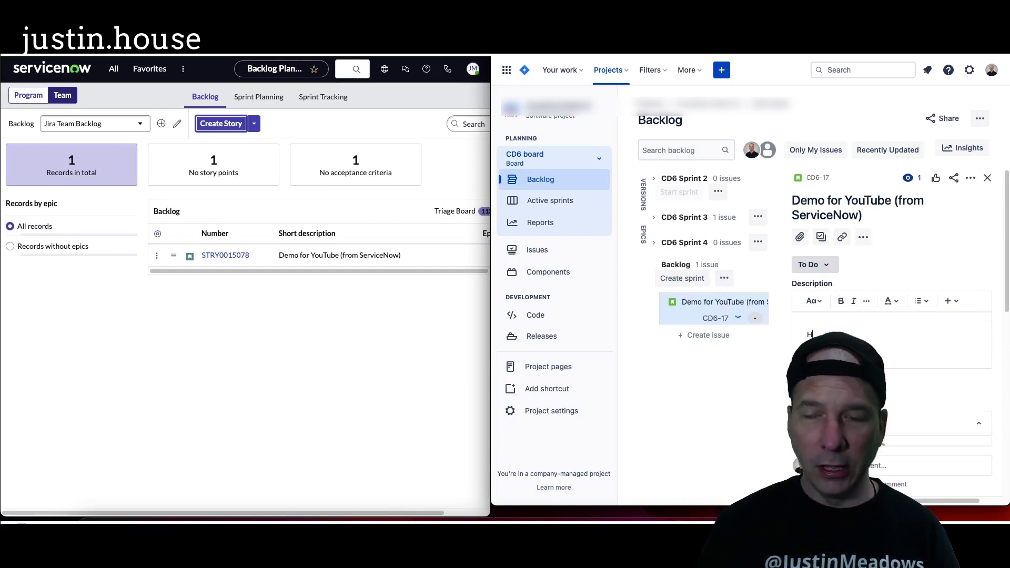
type("ello from Jira")
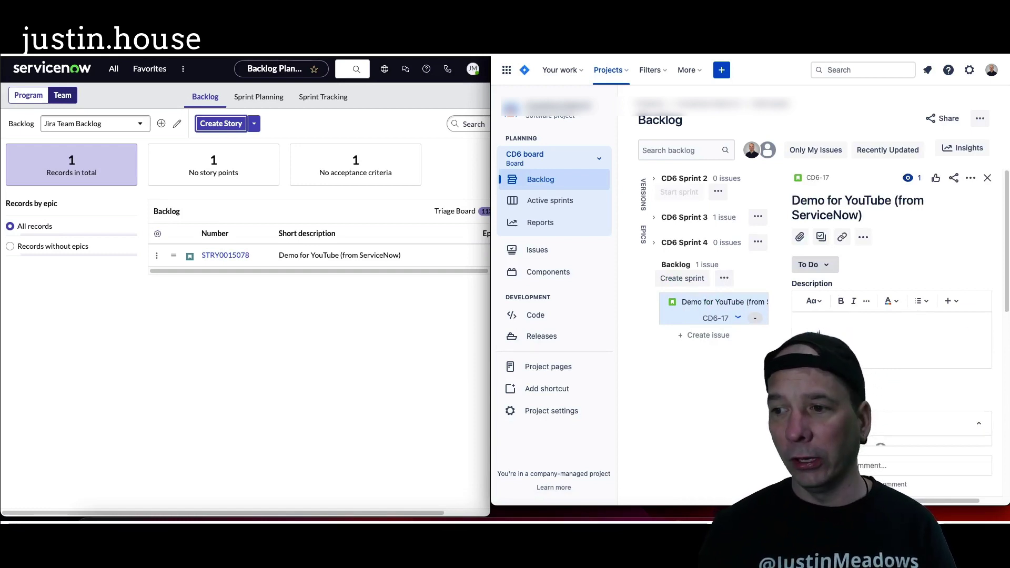
type("!")
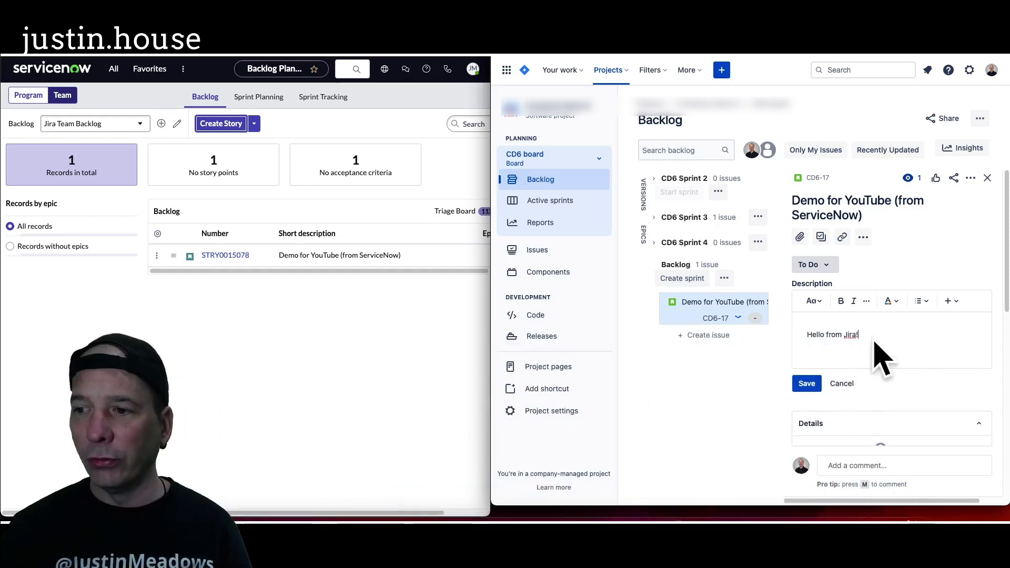
left_click(805, 384)
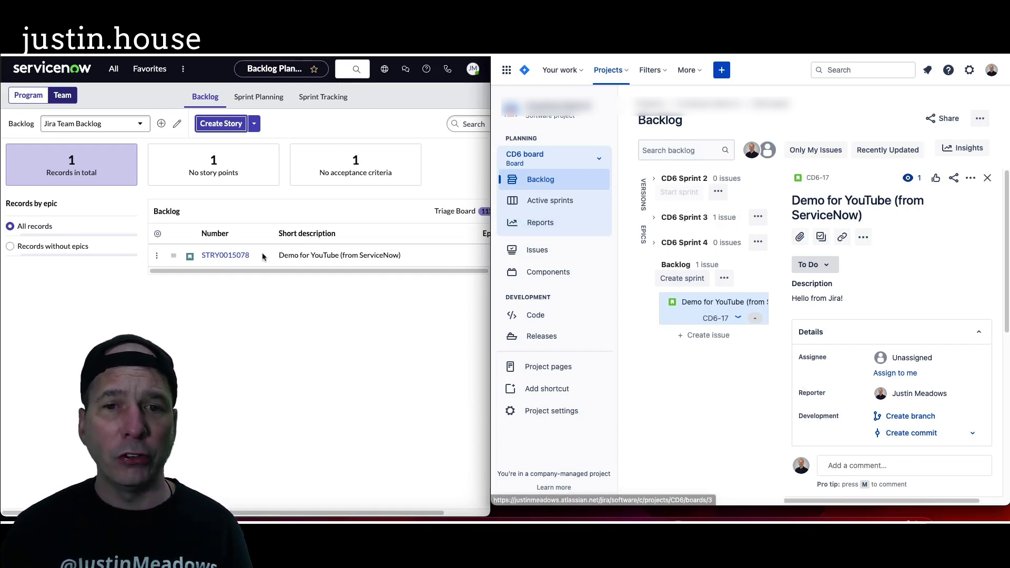
Confirm STRY0015078 shows 'Hello from Jira!', close it and the Jira issue panel, and begin a new issue.
left_click(224, 255)
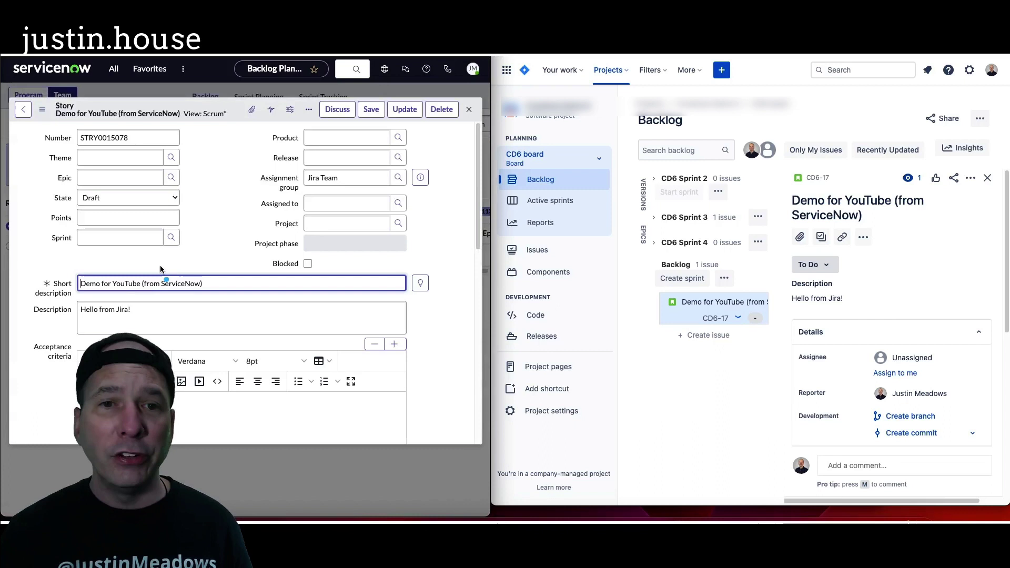
mouse_move(141, 298)
left_mouse_down()
mouse_move(94, 291)
mouse_move(106, 345)
mouse_move(73, 293)
left_mouse_up()
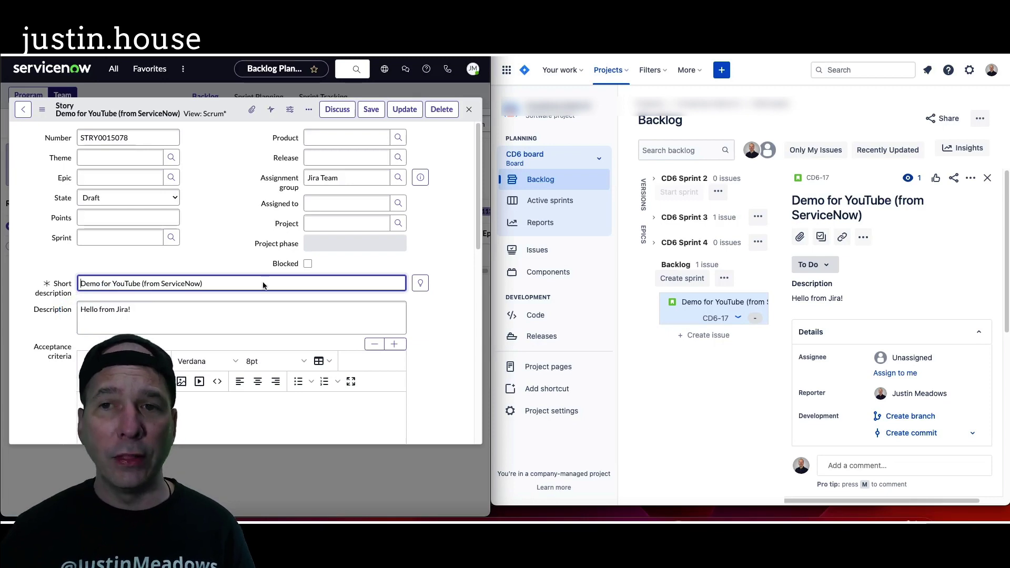
left_click(468, 110)
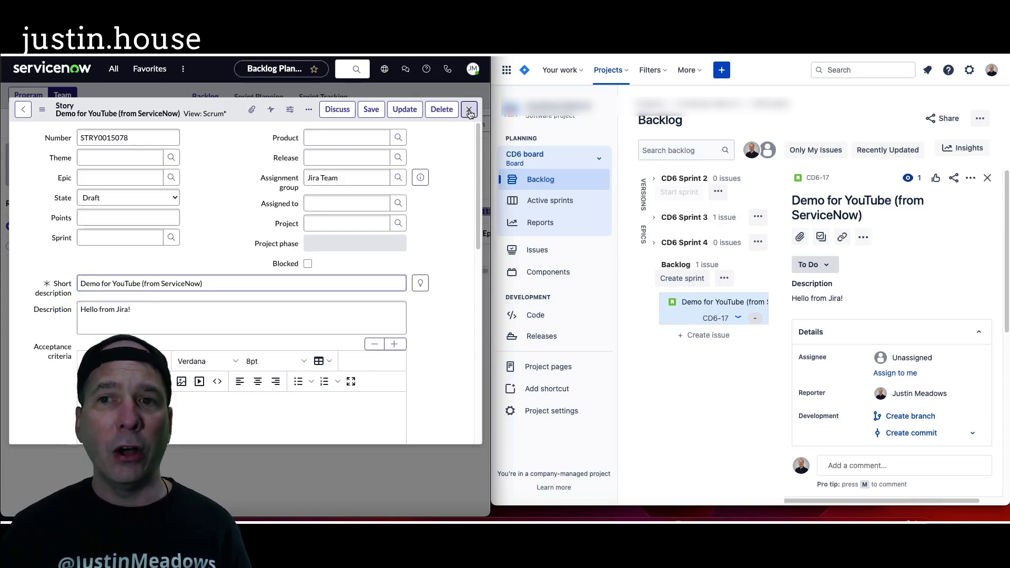
left_click(988, 179)
left_click(703, 307)
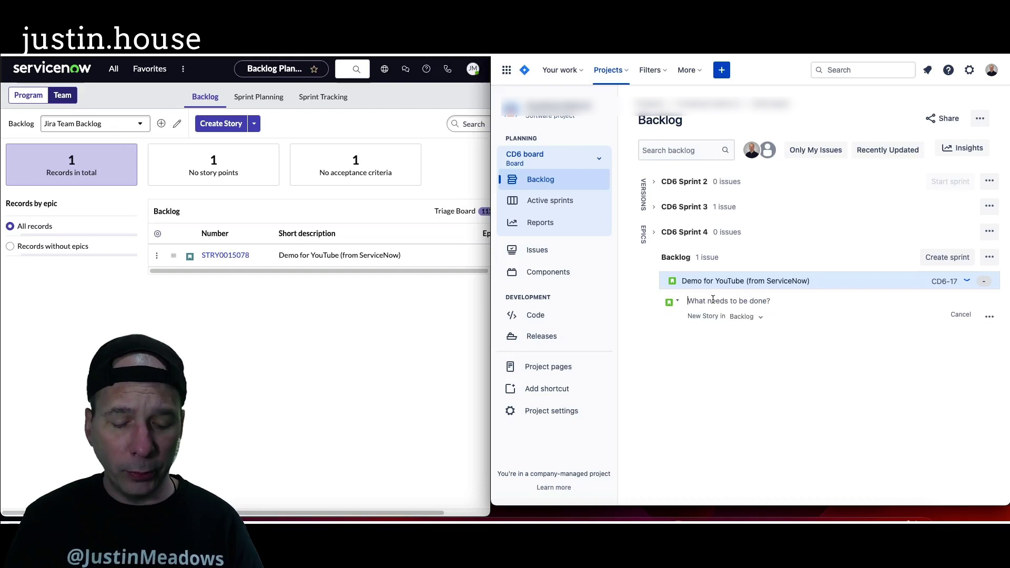
Create Jira story 'Demo for YouTube (from Jira)' and refresh ServiceNow's backlog to show STRY0015079.
type("Demo for")
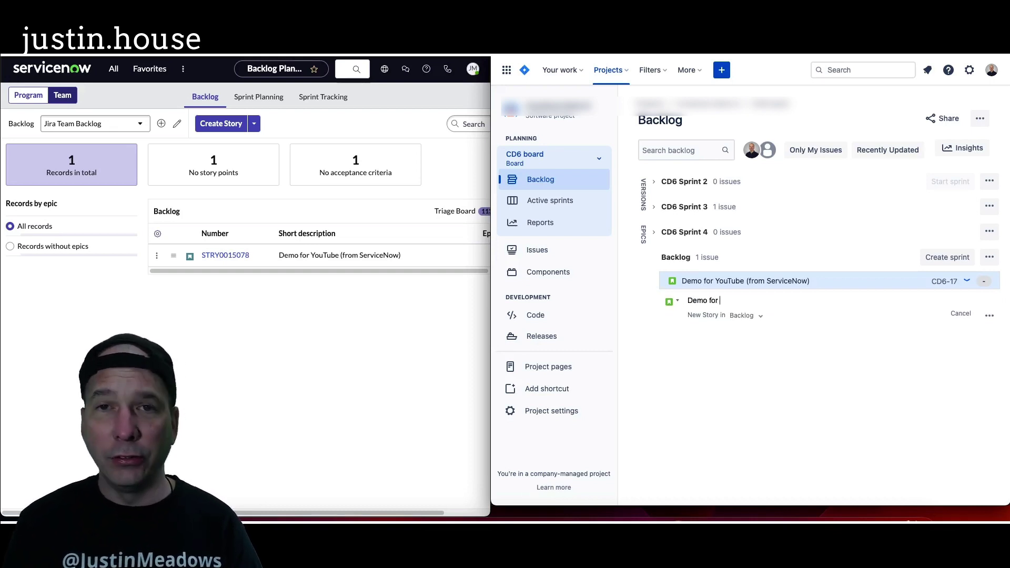
type(" YouTube (")
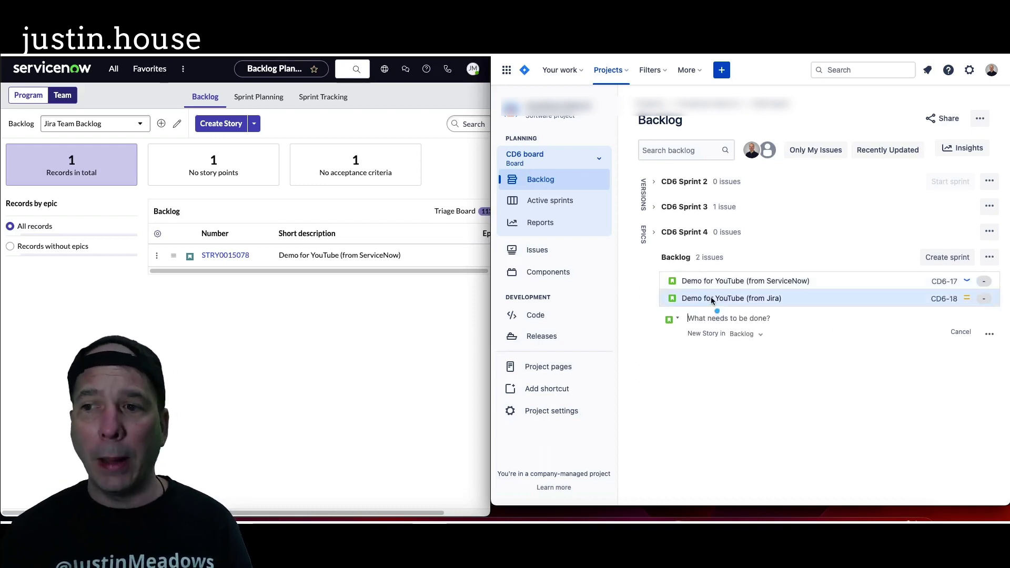
mouse_move(711, 297)
left_mouse_down()
mouse_move(705, 286)
mouse_move(394, 264)
mouse_move(425, 257)
left_mouse_up()
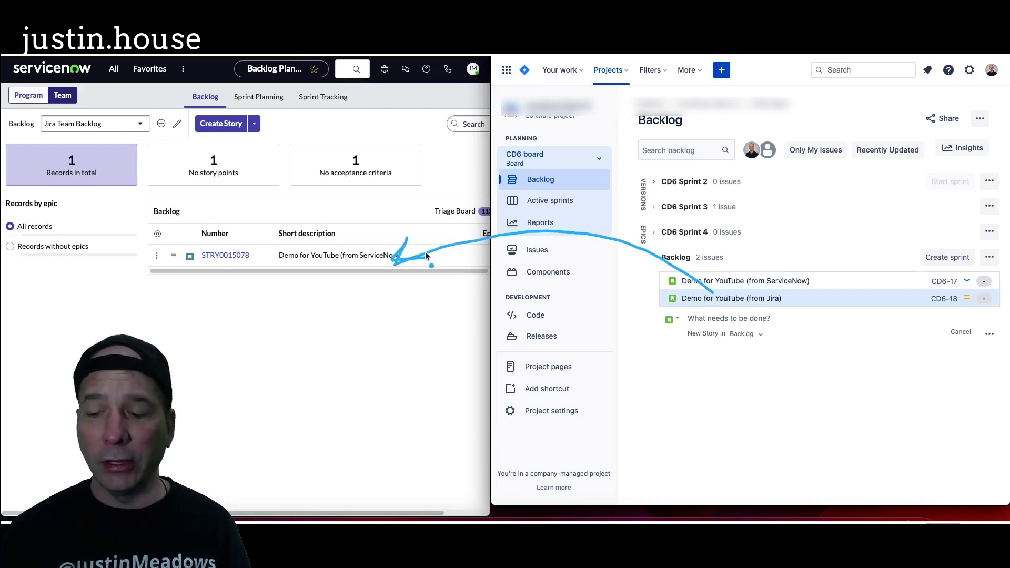
left_click(214, 164)
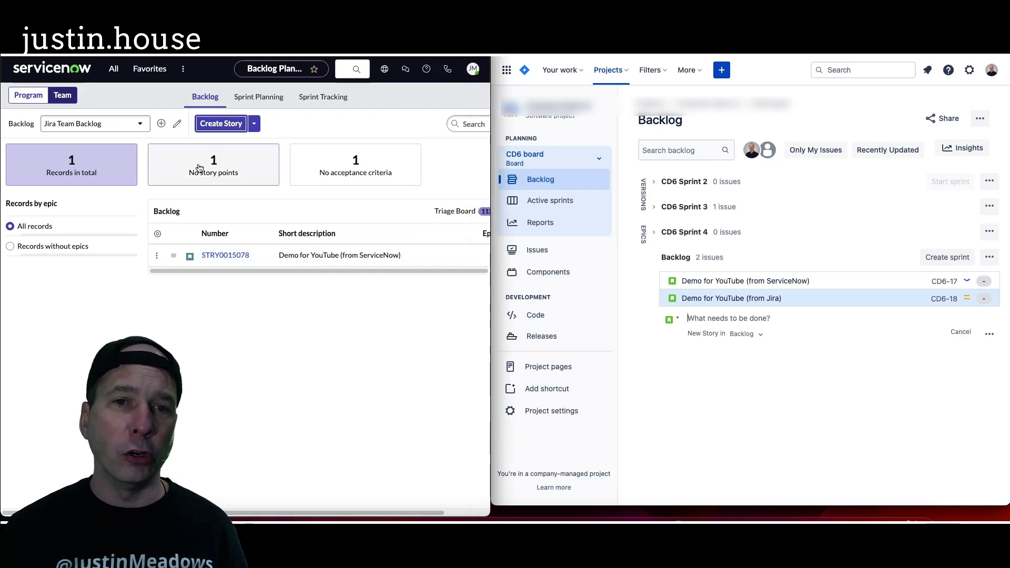
left_click(94, 166)
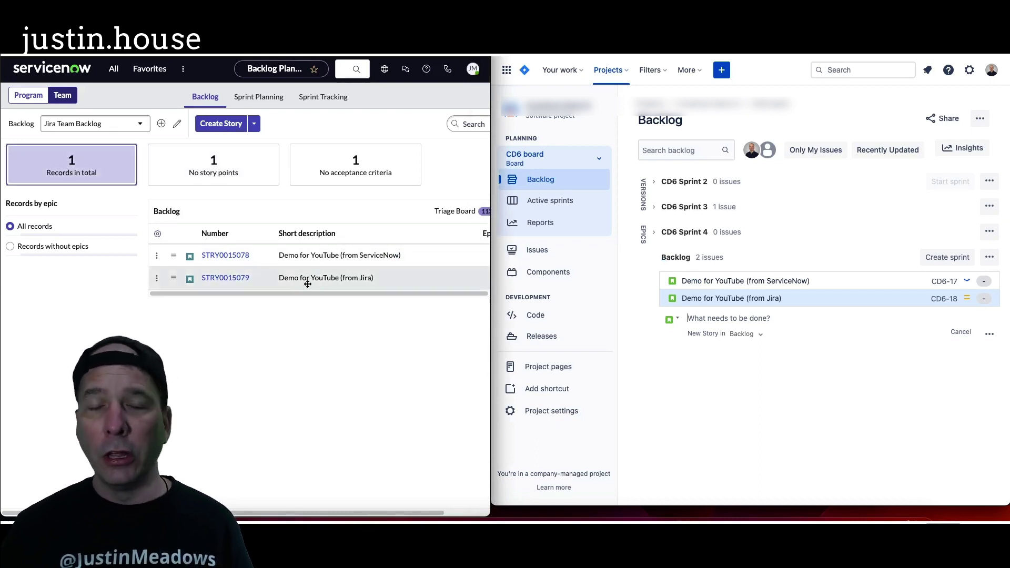
left_click(228, 255)
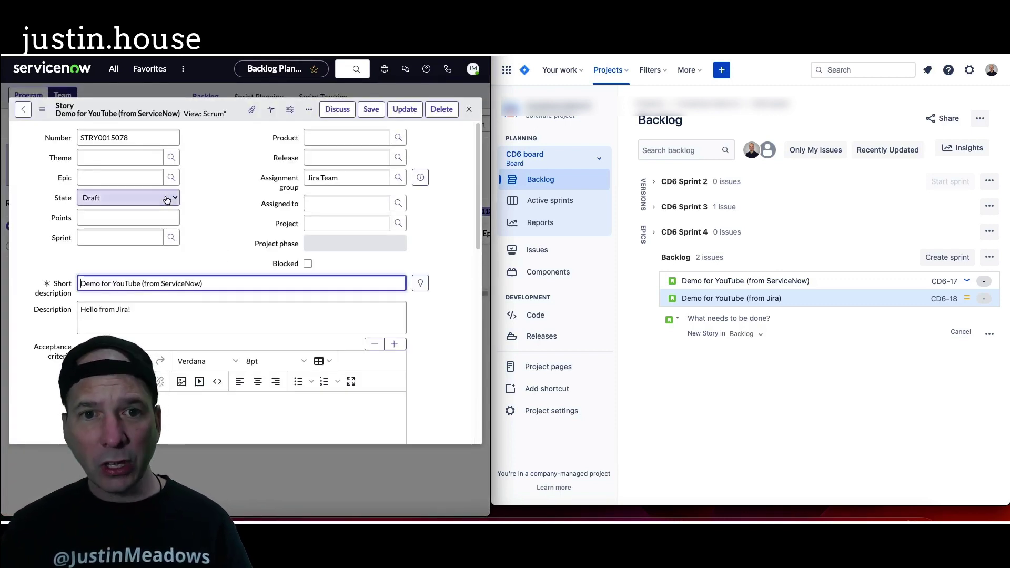
scroll(228, 242, "down", 7)
scroll(227, 253, "up", 5)
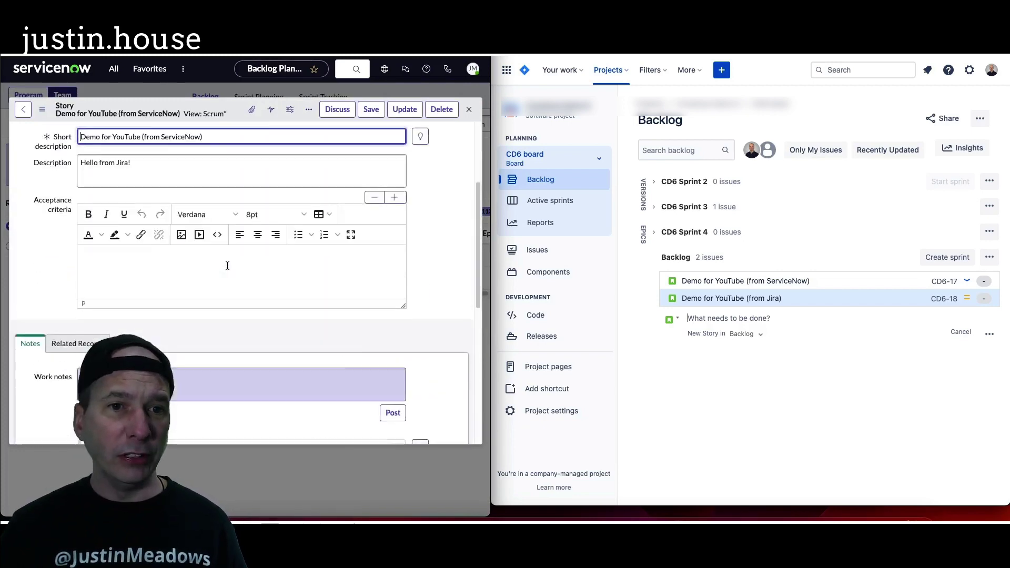
left_click(470, 111)
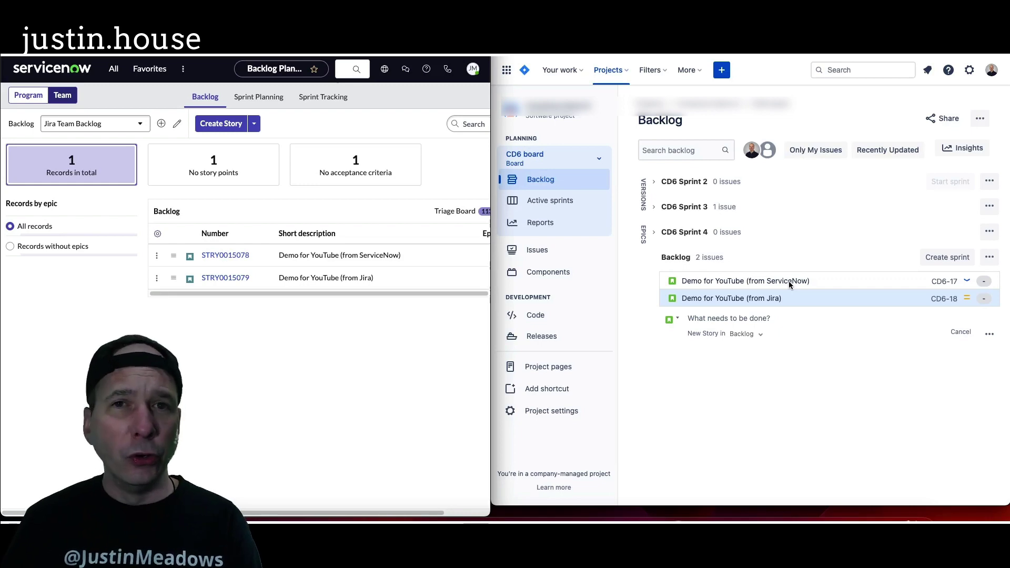
Give CD6-17 25 story points.
left_click(760, 286)
scroll(810, 244, "down", 4)
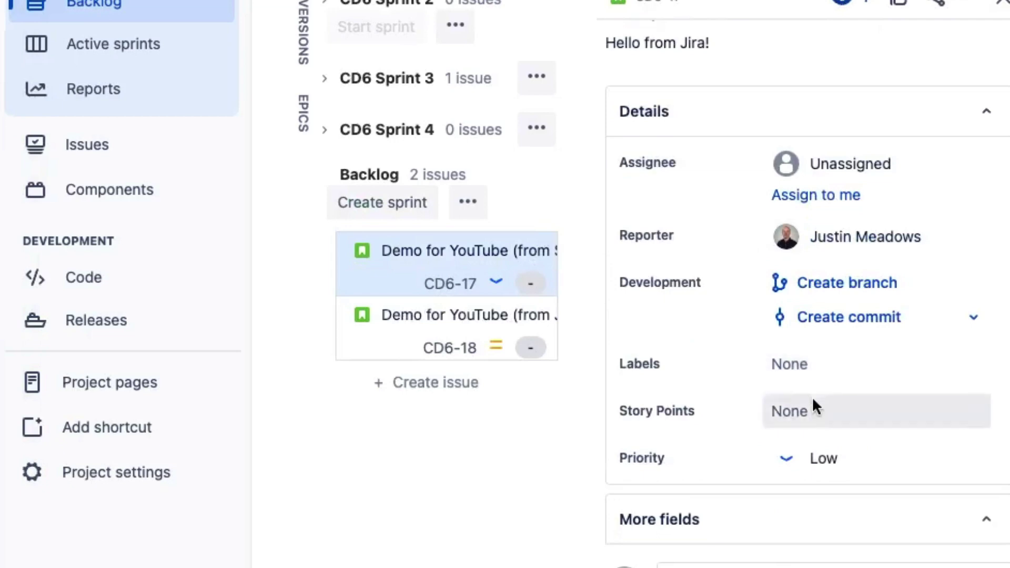
left_click(814, 407)
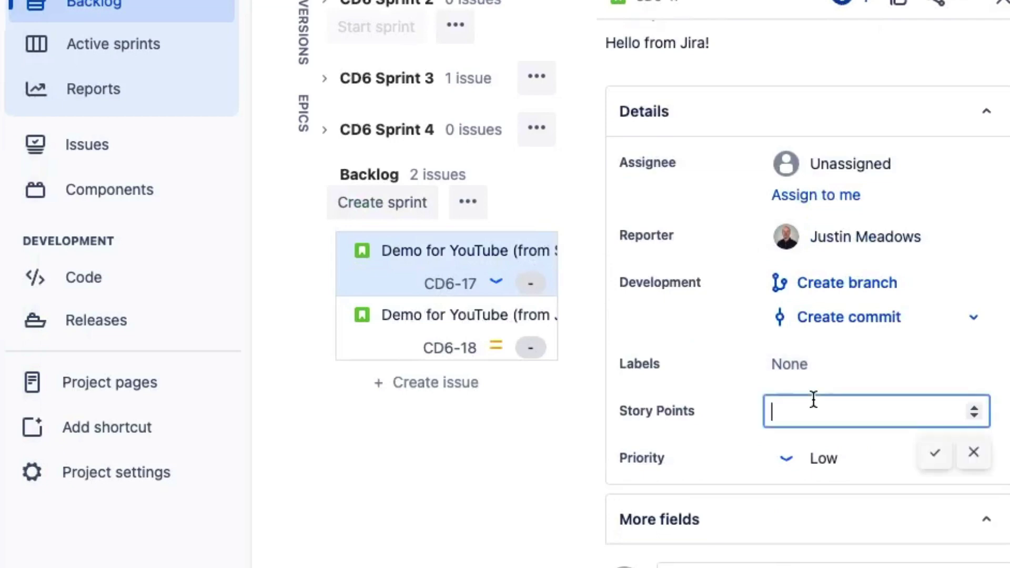
type("25")
left_click(926, 457)
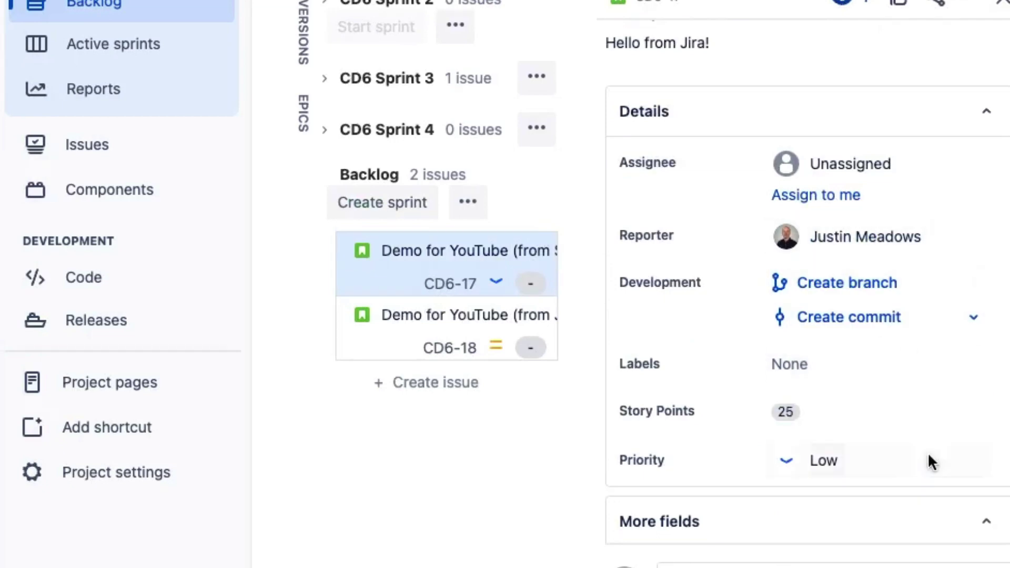
Give CD6-18 10 story points.
scroll(784, 343, "down", 6)
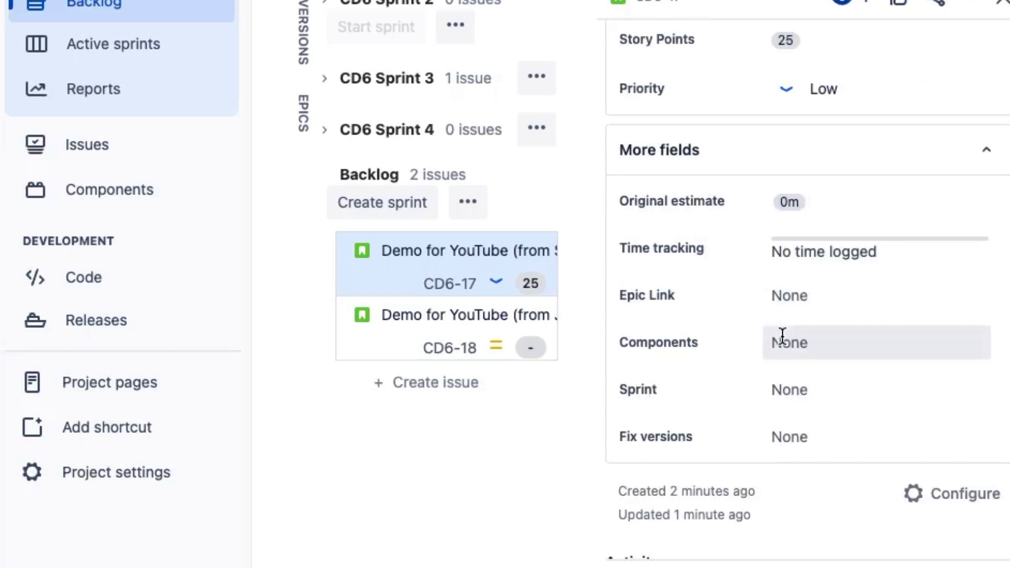
left_click(445, 326)
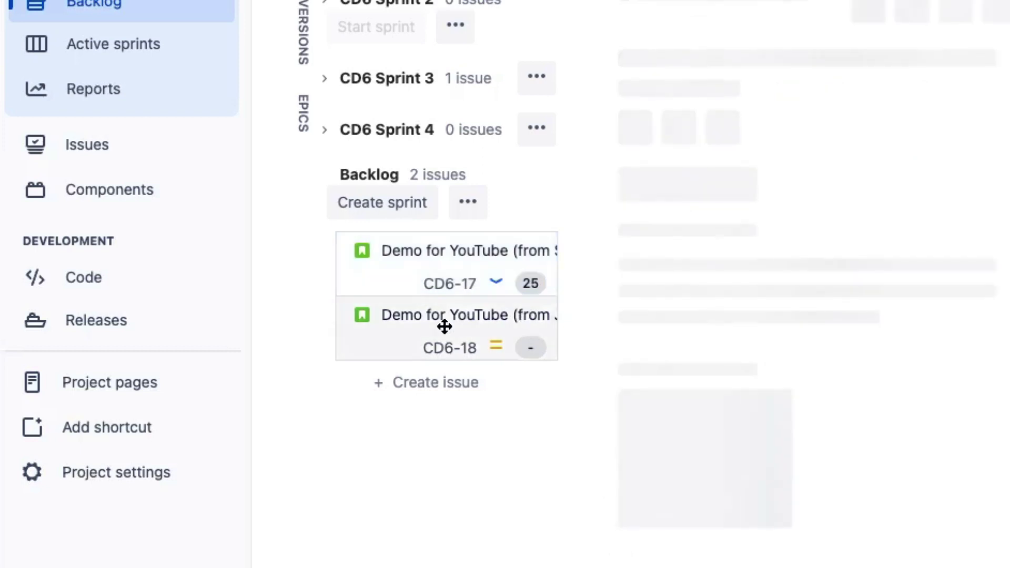
scroll(817, 308, "down", 6)
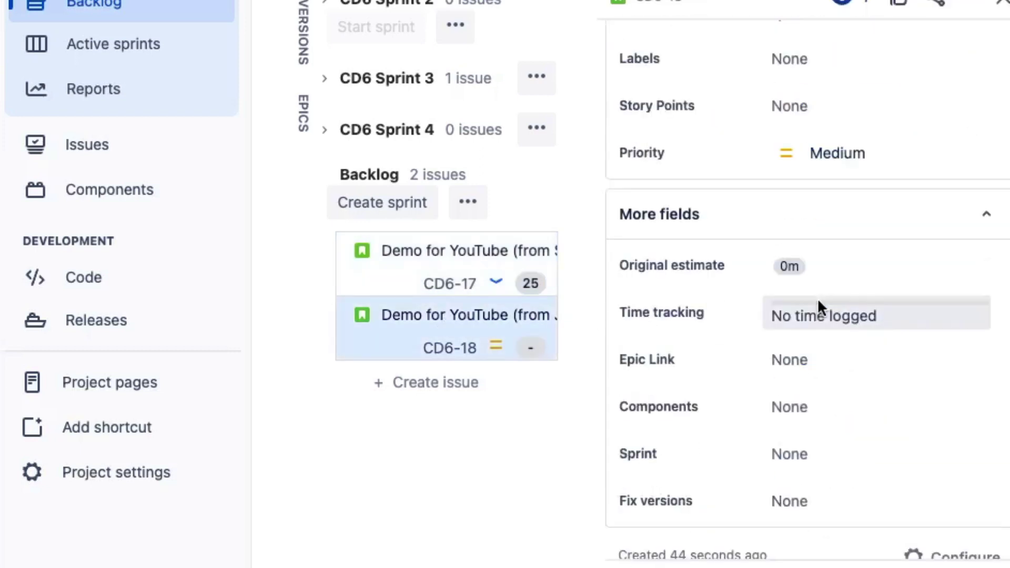
scroll(817, 297, "up", 1)
left_click(806, 143)
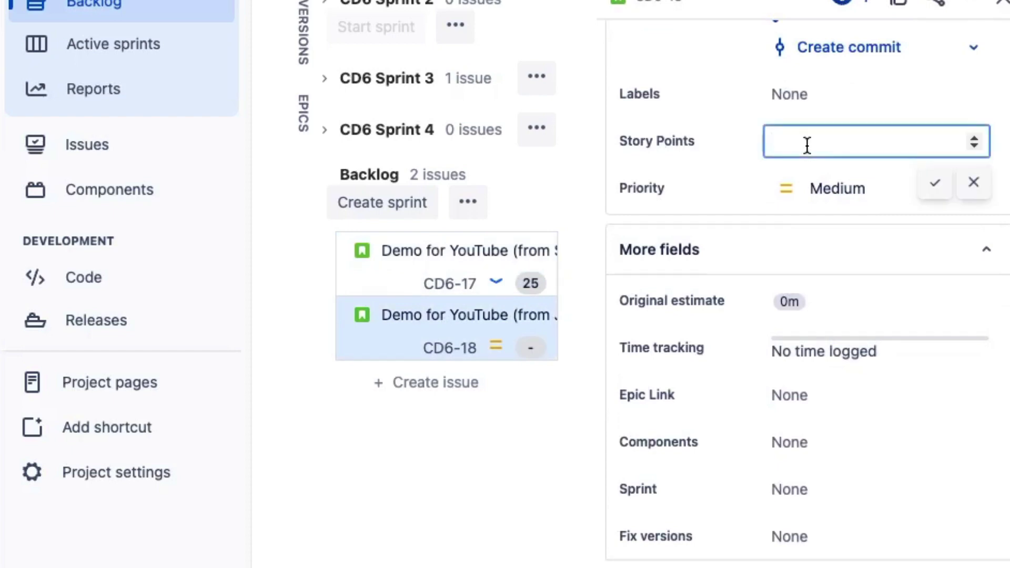
type("10")
left_click(936, 184)
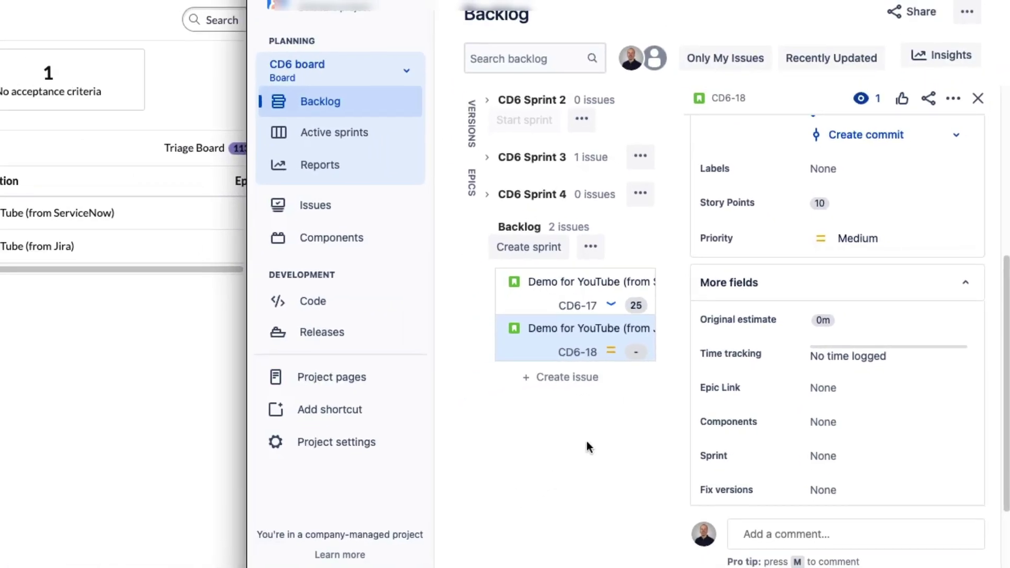
Drag CD6-17 and CD6-18 from the backlog into CD6 Sprint 4.
left_click(977, 98)
left_click_drag(526, 246, 534, 177)
left_click(487, 179)
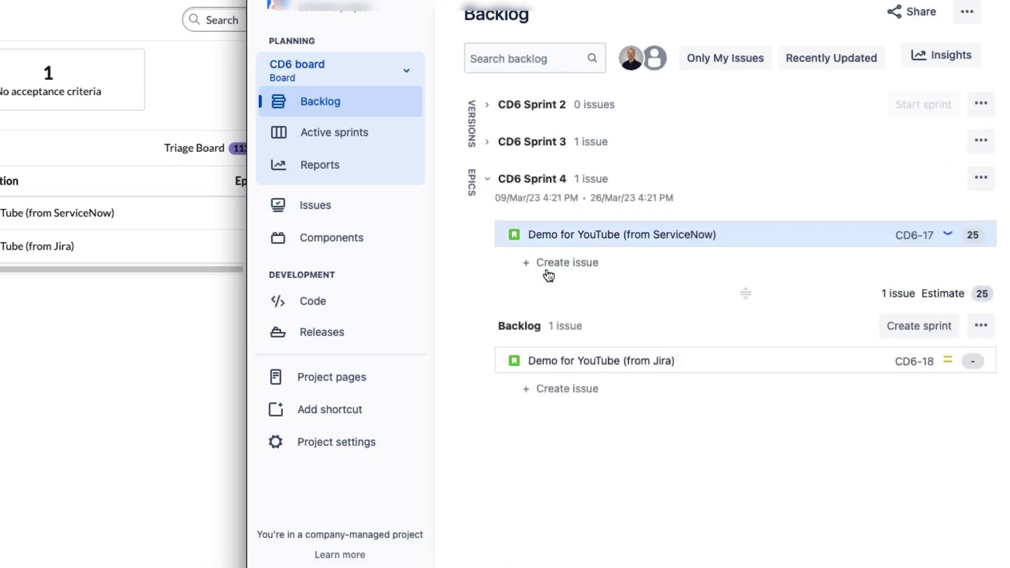
left_click_drag(535, 361, 553, 236)
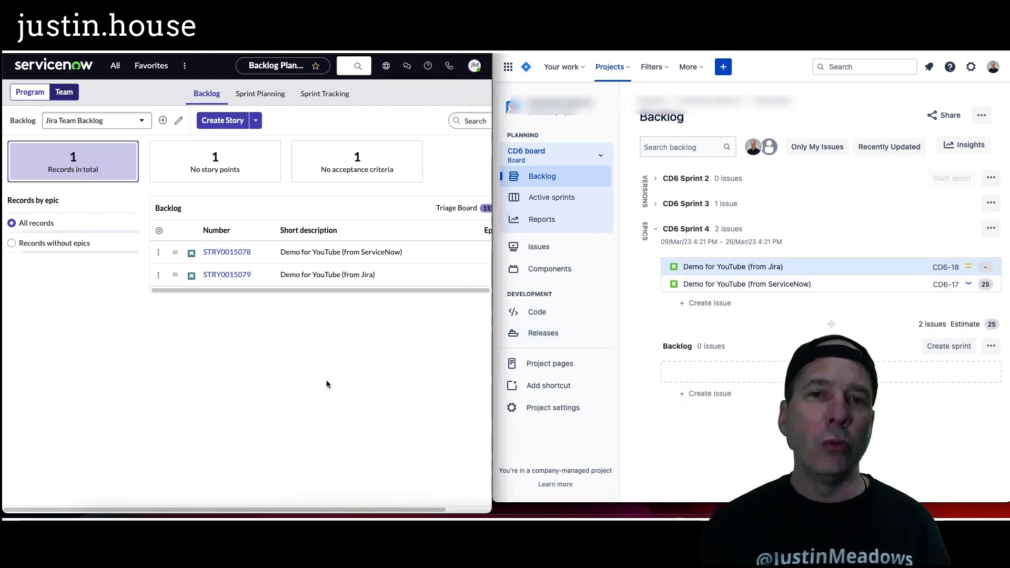
Refresh the backlog and switch to Sprint Planning, showing both stories in CD6 Sprint 4.
left_click(215, 163)
left_click(87, 178)
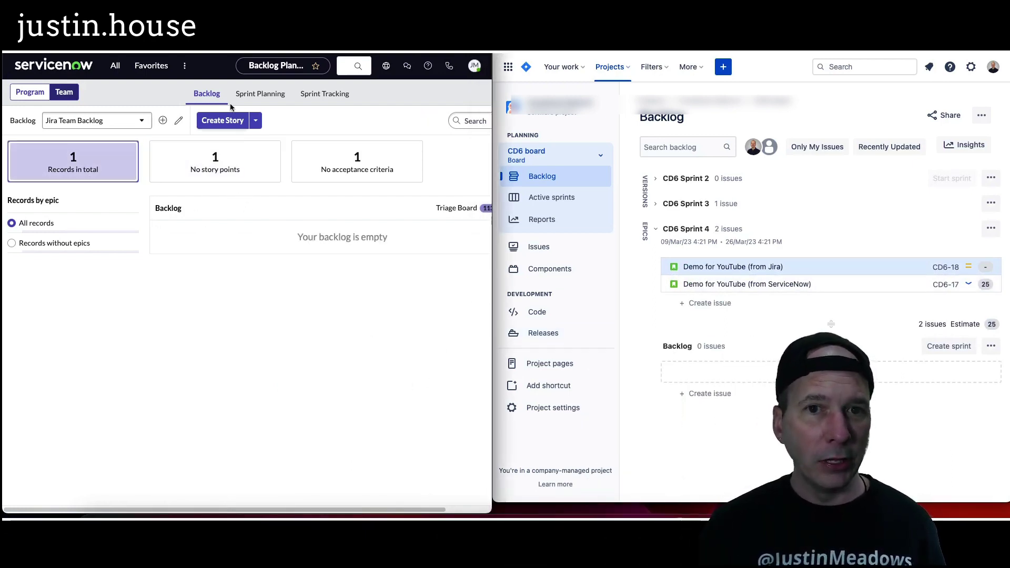
left_click(260, 93)
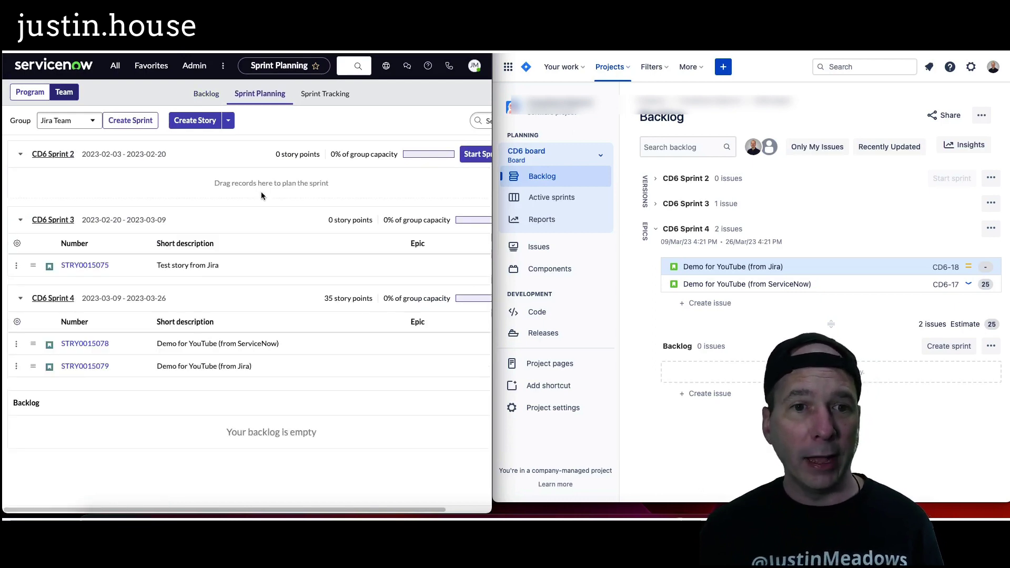
mouse_move(115, 304)
left_mouse_down()
mouse_move(131, 296)
mouse_move(36, 270)
mouse_move(57, 374)
mouse_move(125, 308)
left_mouse_up()
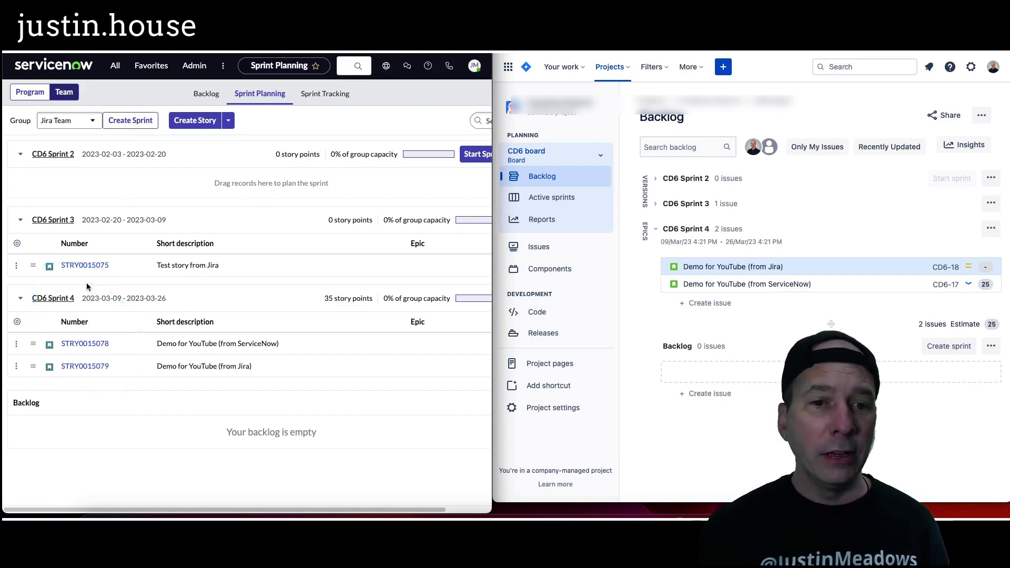
Check STRY0015078 carries 25 points, then open STRY0015079 showing its 10 points.
left_click(99, 345)
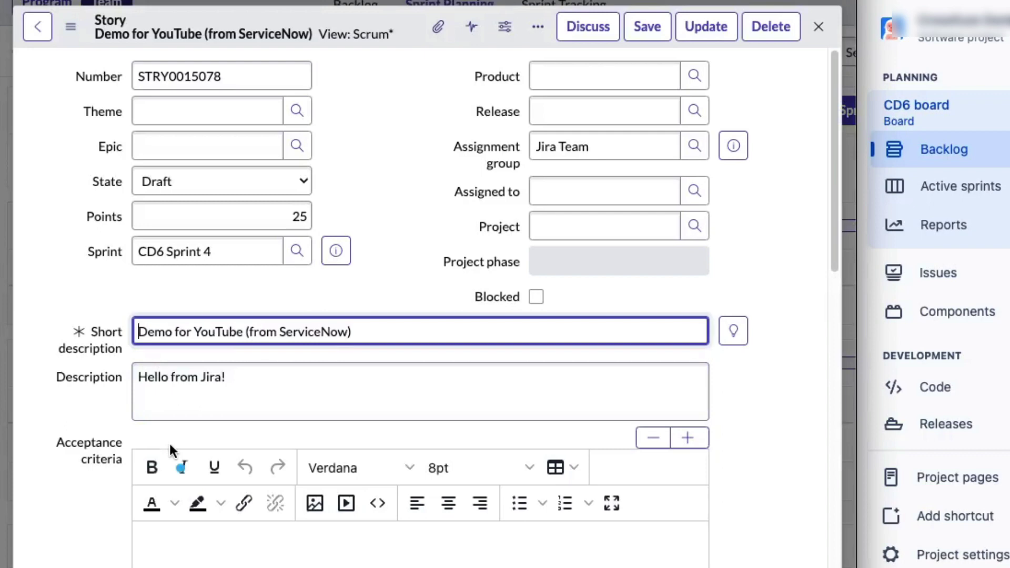
mouse_move(305, 225)
left_mouse_down()
mouse_move(247, 231)
mouse_move(302, 202)
left_mouse_up()
left_click(819, 27)
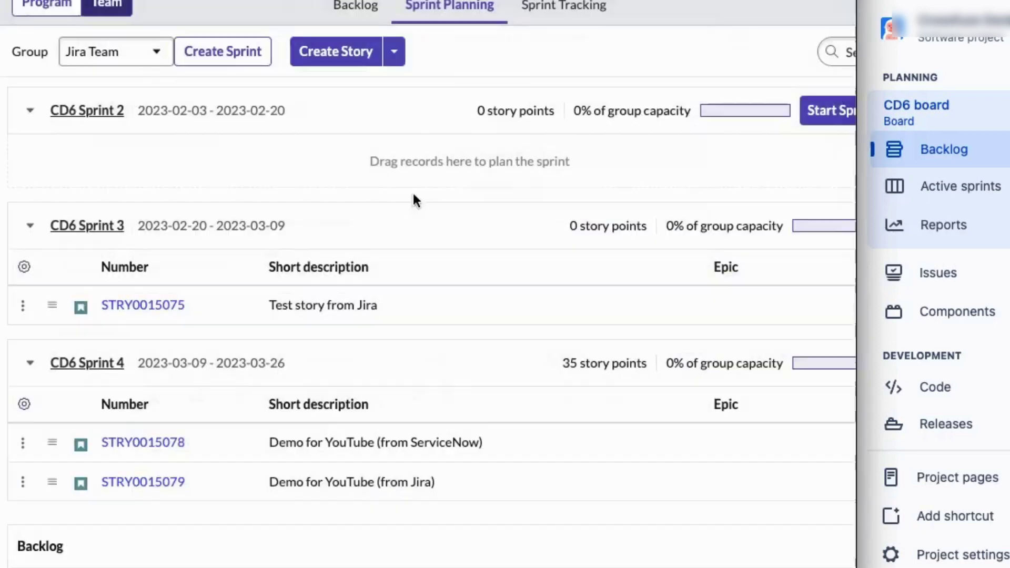
left_click(137, 483)
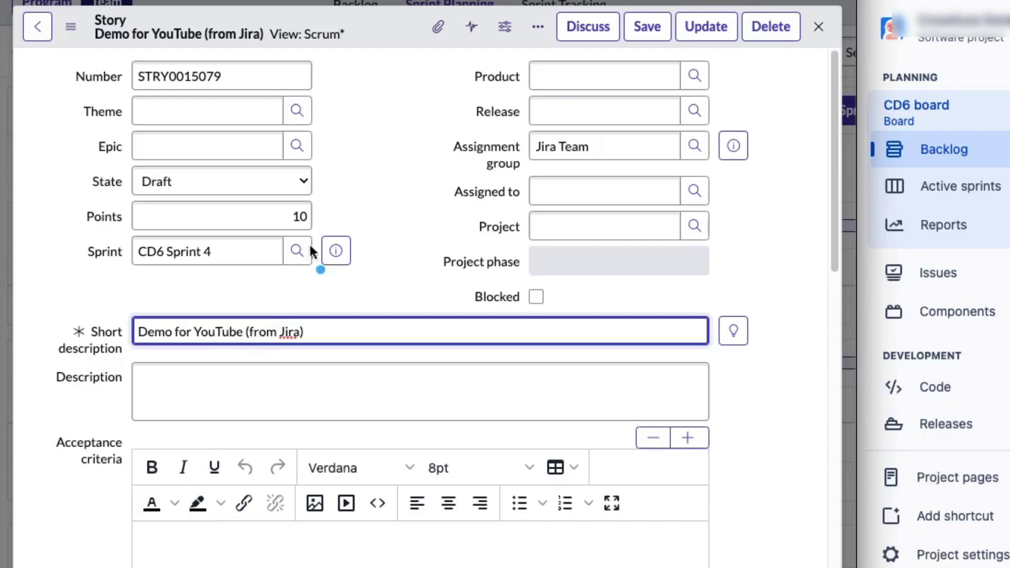
mouse_move(343, 207)
left_mouse_down()
mouse_move(304, 186)
mouse_move(349, 240)
left_mouse_up()
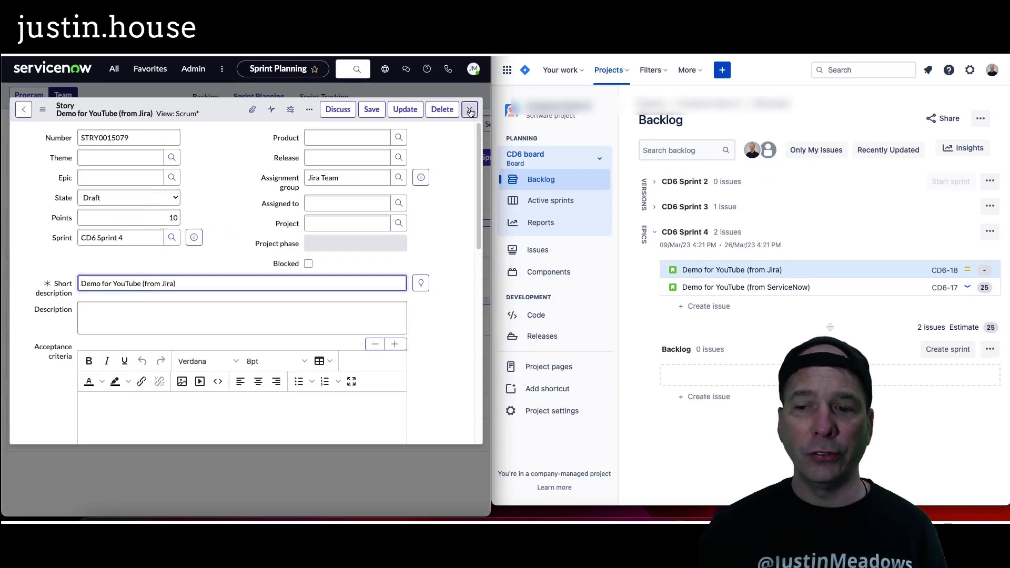
Move CD6-18 and CD6-17 into CD6 Sprint 2 and expand the sprint to list them.
left_click(818, 26)
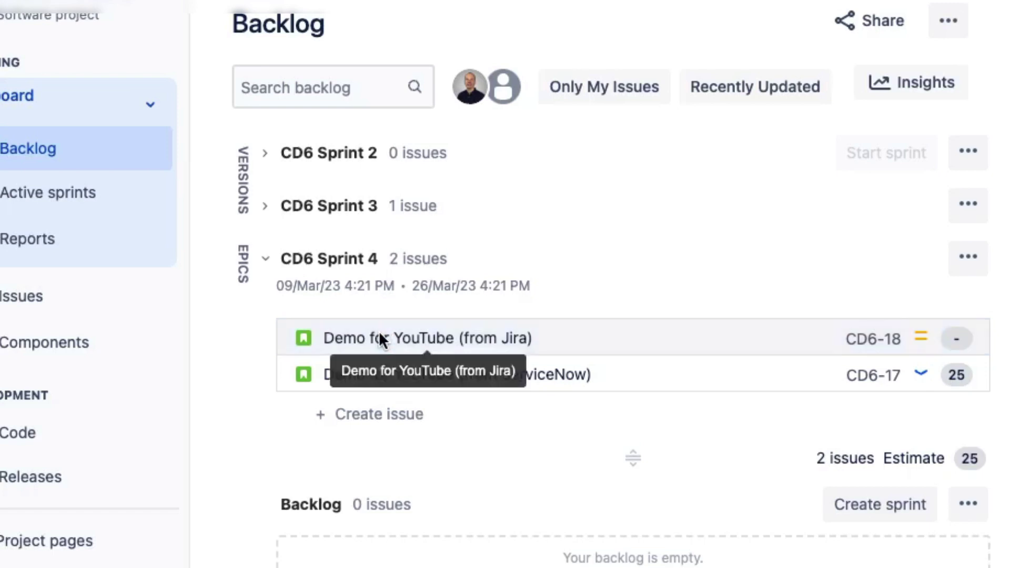
left_click_drag(394, 345, 371, 158)
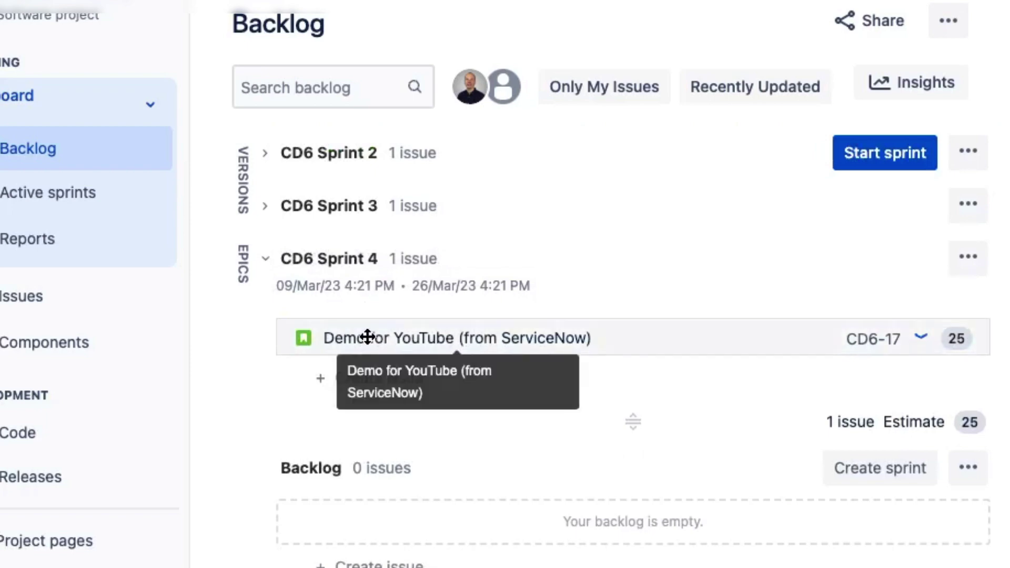
left_click_drag(367, 339, 357, 171)
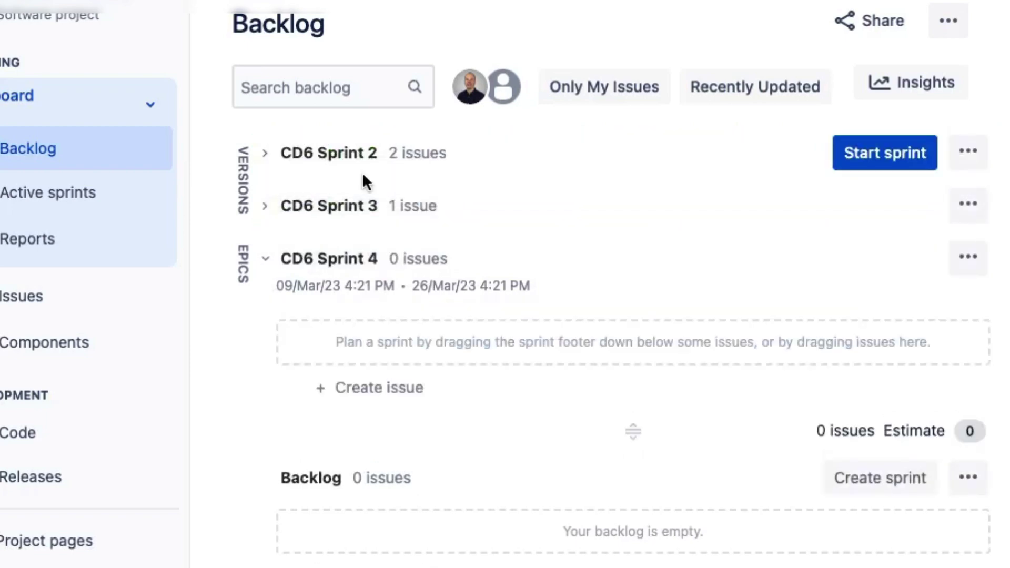
left_click(265, 153)
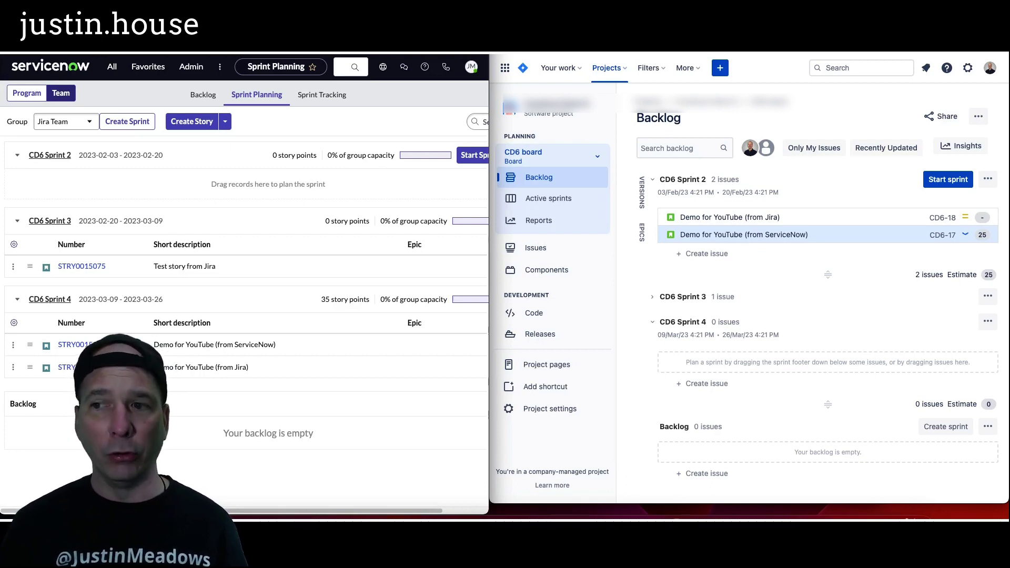
Reload ServiceNow Sprint Planning so STRY0015078 and STRY0015079 appear under CD6 Sprint 2 at 35 points.
key("super+r")
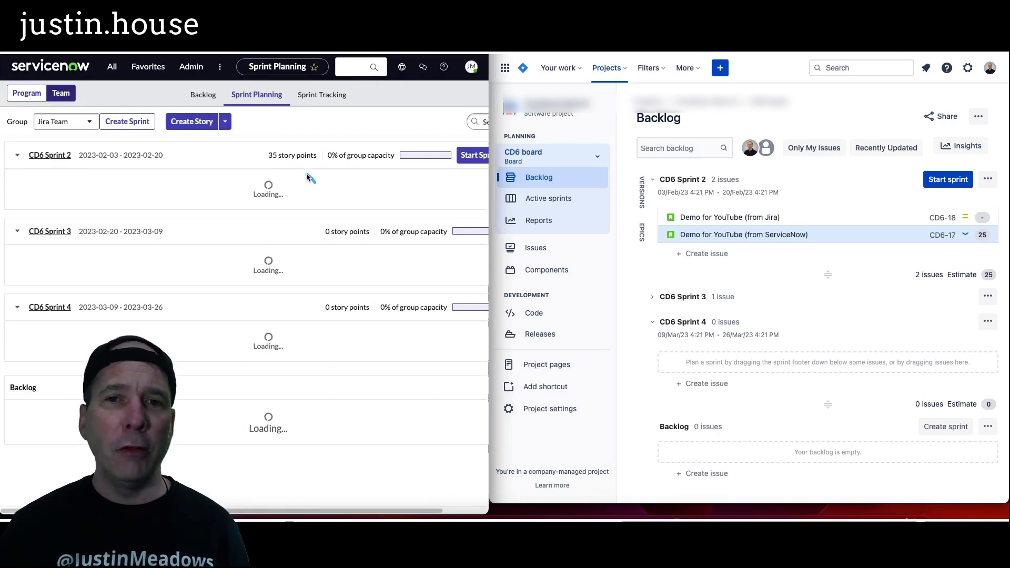
mouse_move(312, 176)
left_mouse_down()
mouse_move(263, 224)
mouse_move(314, 181)
left_mouse_up()
mouse_move(319, 120)
left_mouse_down()
mouse_move(272, 143)
mouse_move(307, 137)
left_mouse_up()
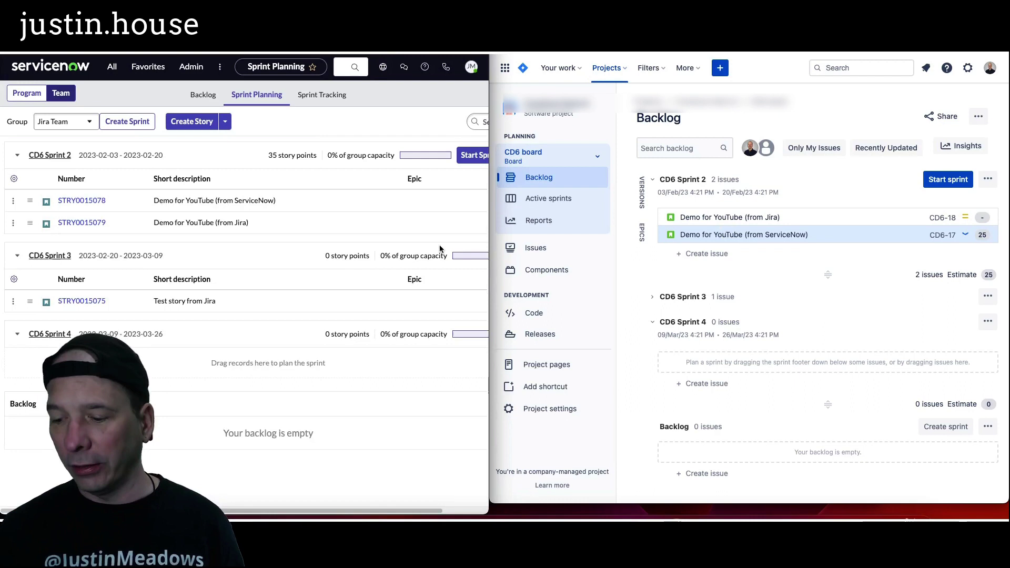
mouse_move(298, 185)
left_mouse_down()
mouse_move(32, 175)
mouse_move(153, 263)
mouse_move(295, 187)
left_mouse_up()
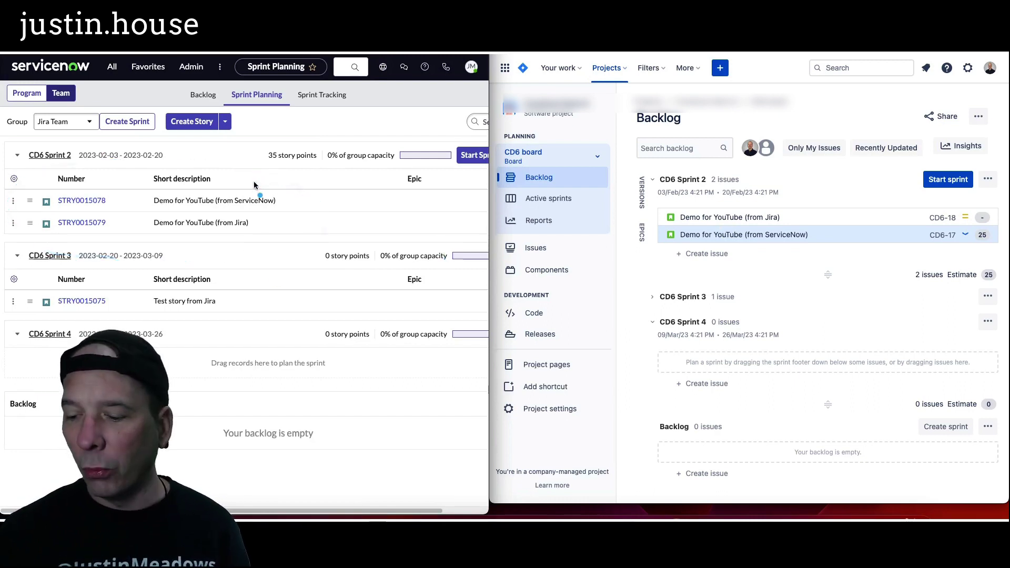
Start CD6 Sprint 2 in Jira, keeping the default sprint settings.
left_click(946, 180)
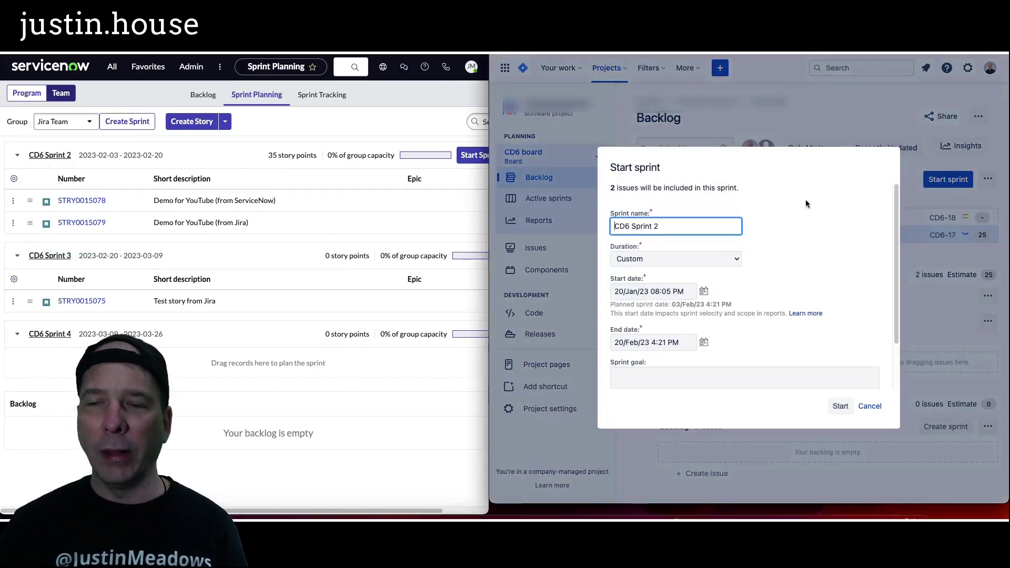
left_click(841, 408)
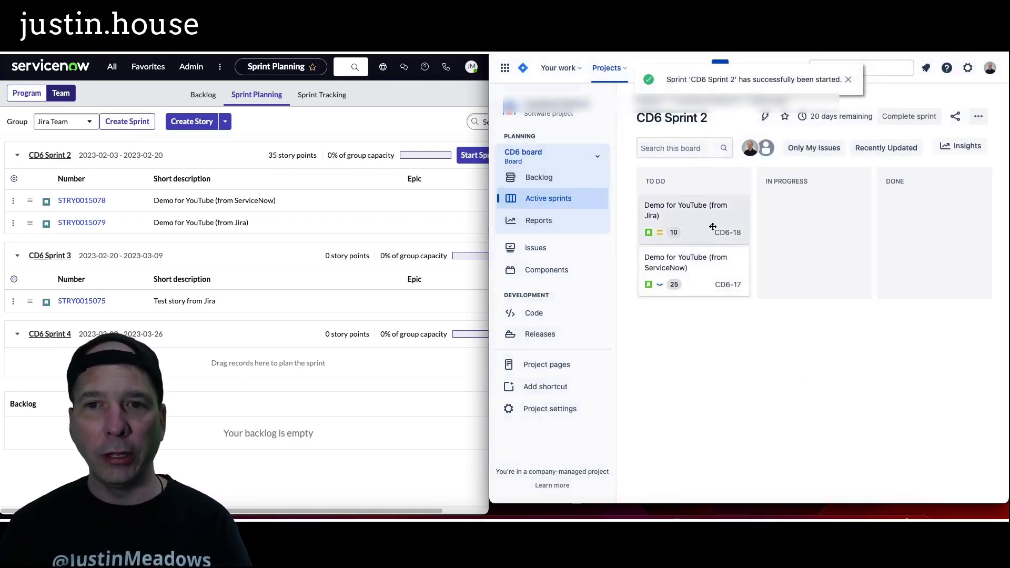
Show the Jira Team current sprint's Story board in Sprint Tracking, with both stories in Draft.
left_click(314, 96)
left_click(273, 97)
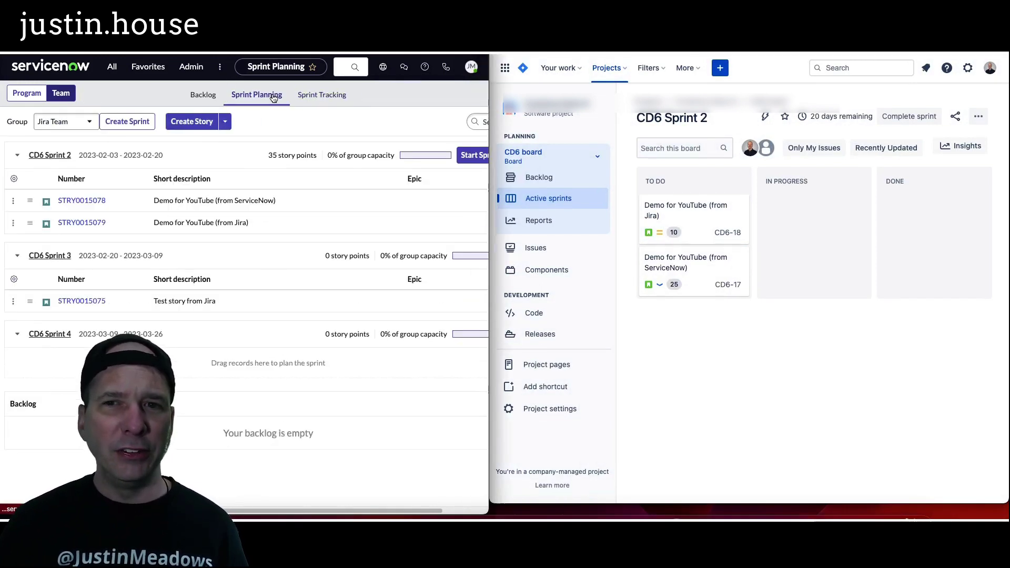
left_click(321, 95)
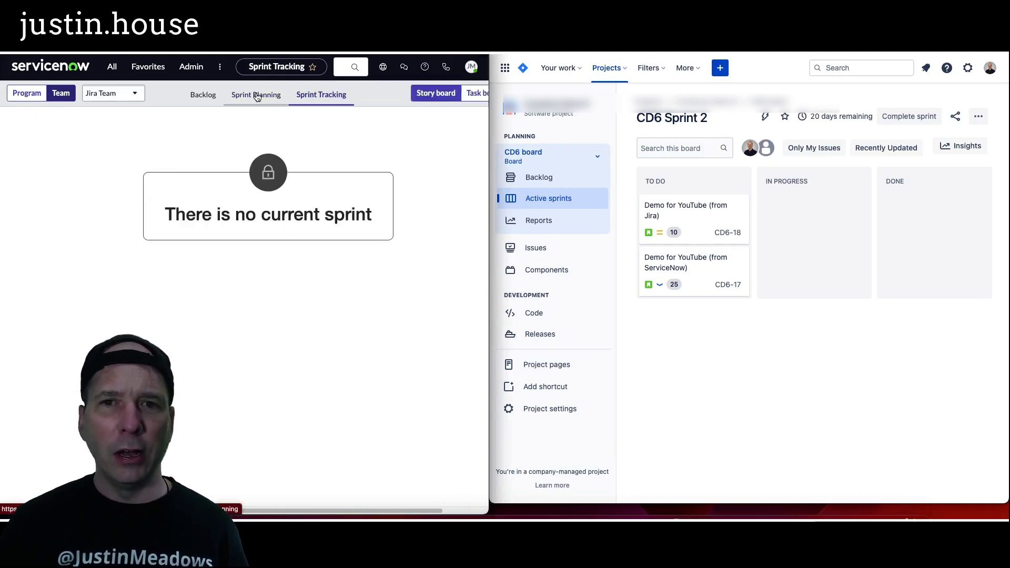
left_click(260, 96)
left_click(471, 161)
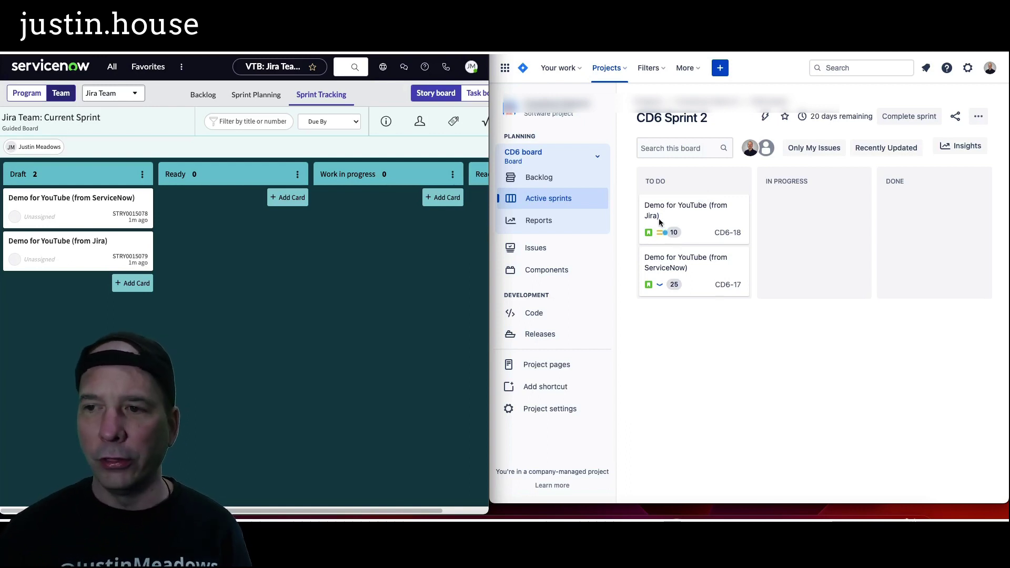
Drag the from-Jira and from-ServiceNow story cards from To Do into In Progress.
mouse_move(711, 220)
left_mouse_down()
mouse_move(684, 177)
mouse_move(740, 225)
left_mouse_up()
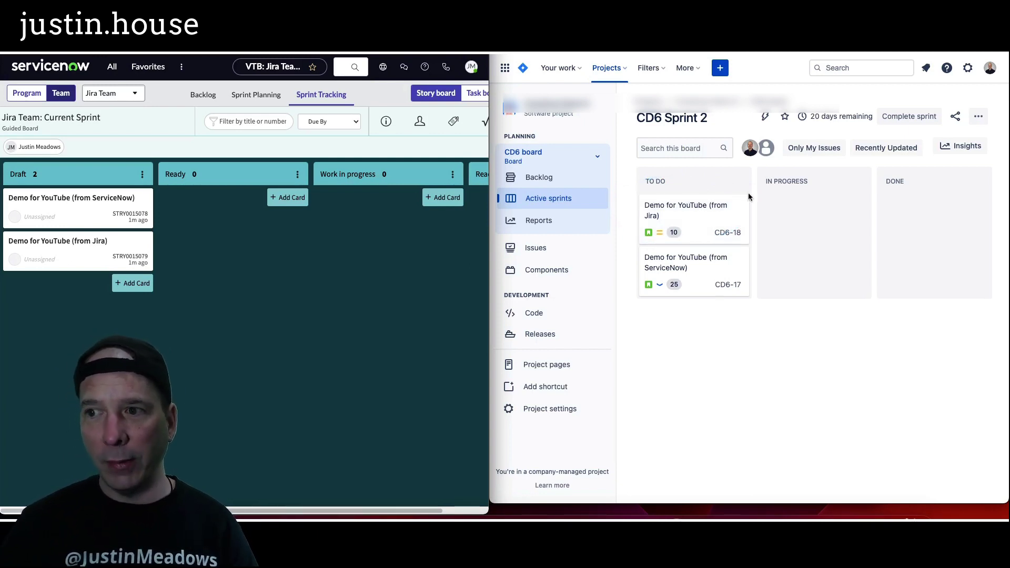
left_click_drag(778, 205, 797, 211)
left_click_drag(689, 220, 777, 232)
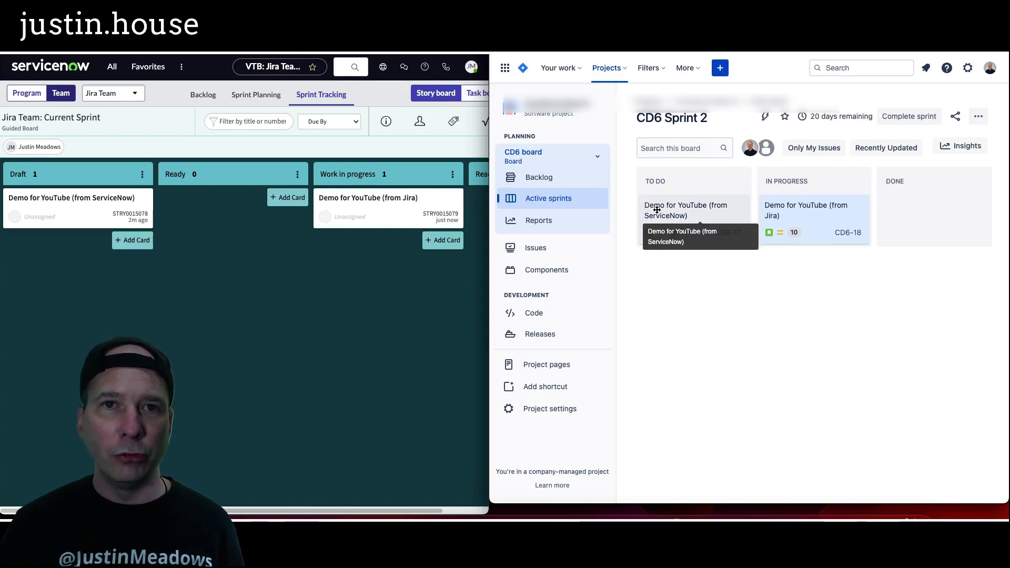
left_click_drag(655, 209, 750, 207)
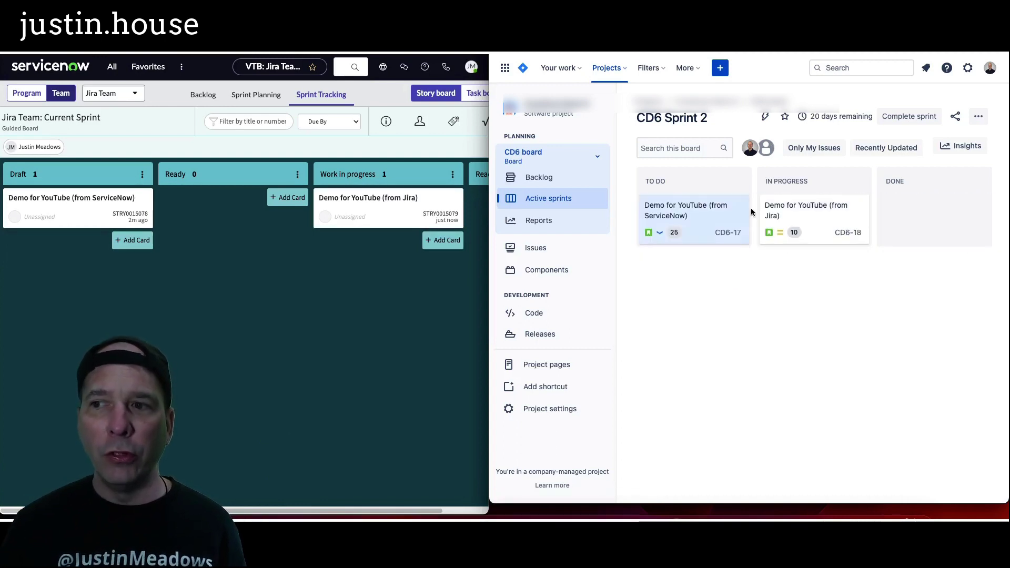
left_click_drag(681, 211, 806, 208)
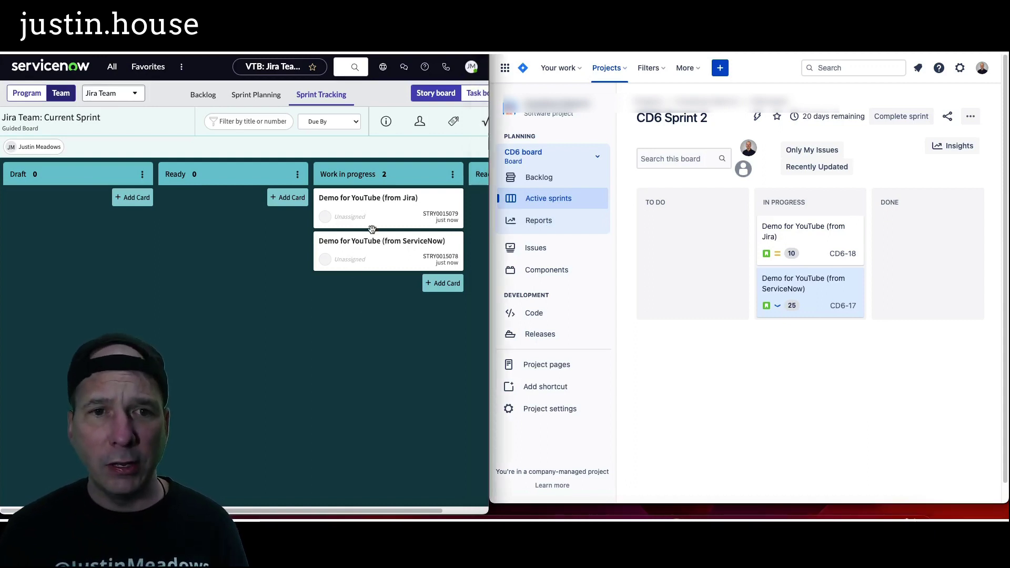
left_click_drag(378, 202, 63, 202)
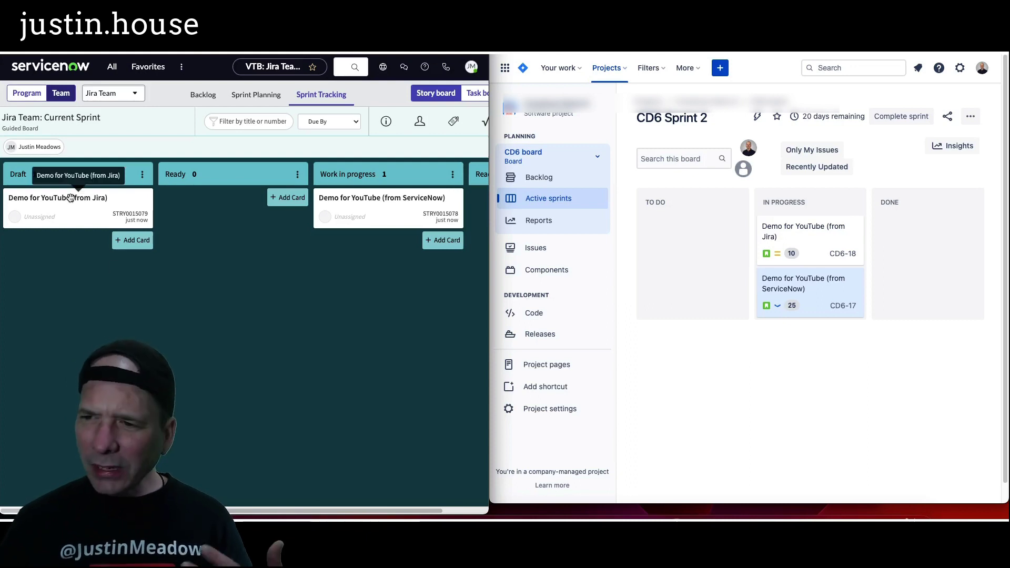
left_click_drag(71, 197, 342, 188)
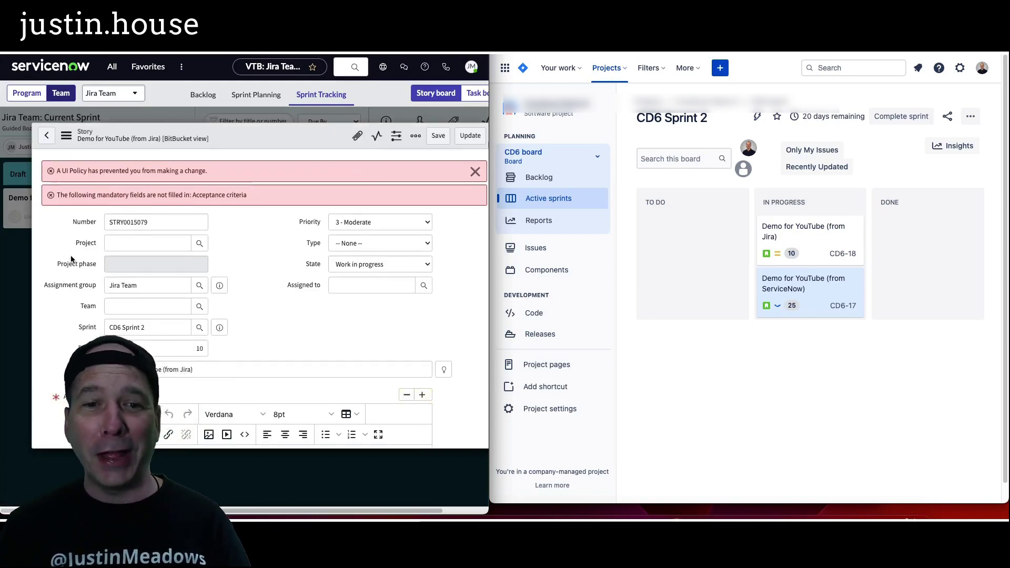
scroll(67, 248, "down", 3)
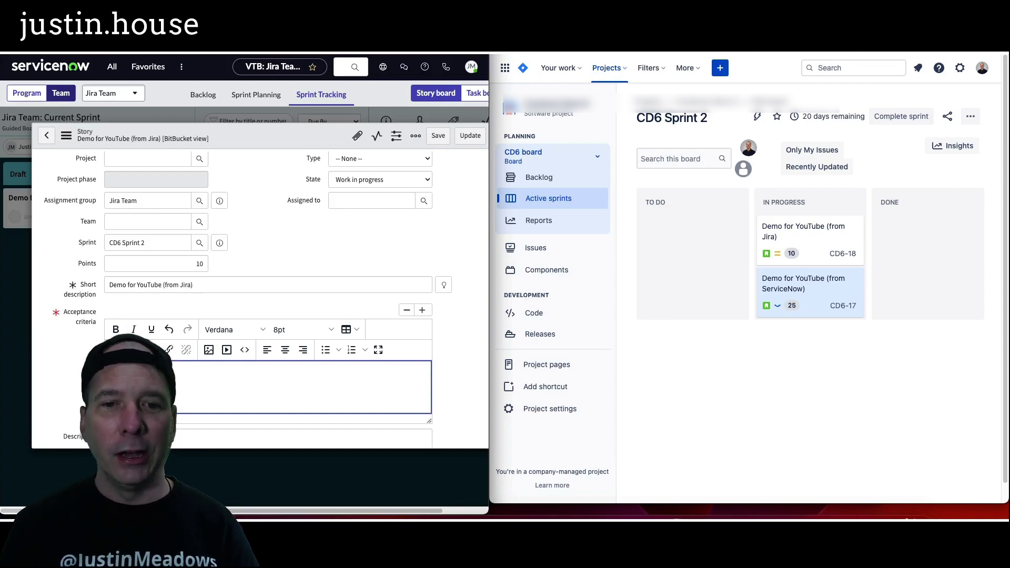
left_click(438, 138)
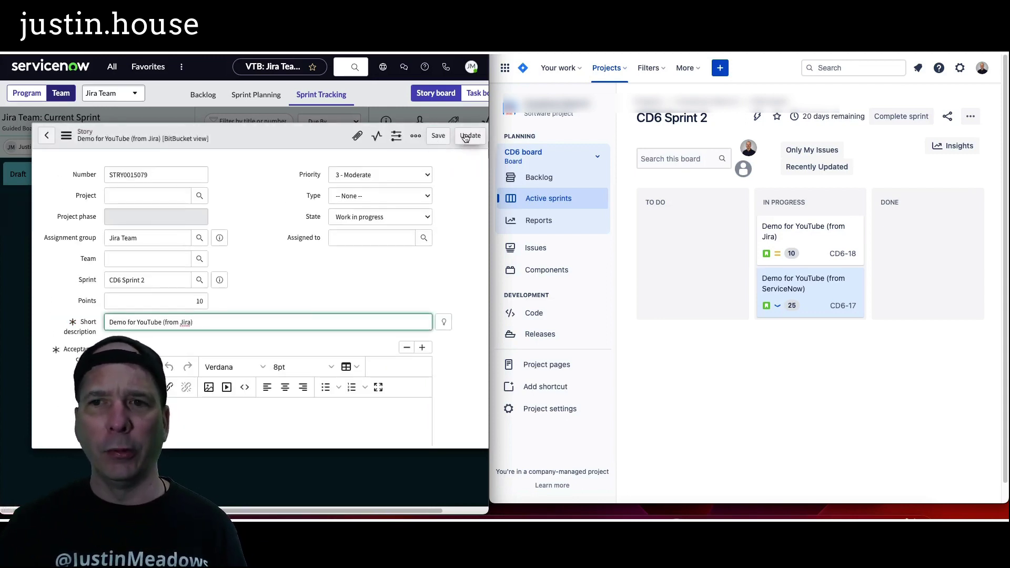
left_click(22, 248)
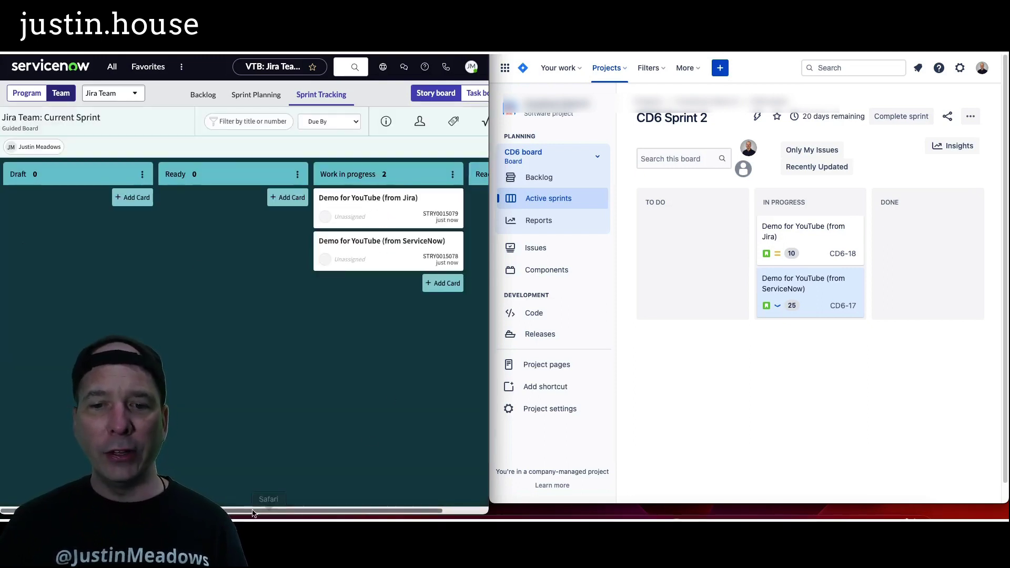
Drag the from-Jira and from-ServiceNow cards into Done, then complete CD6 Sprint 2.
left_click_drag(298, 511, 347, 513)
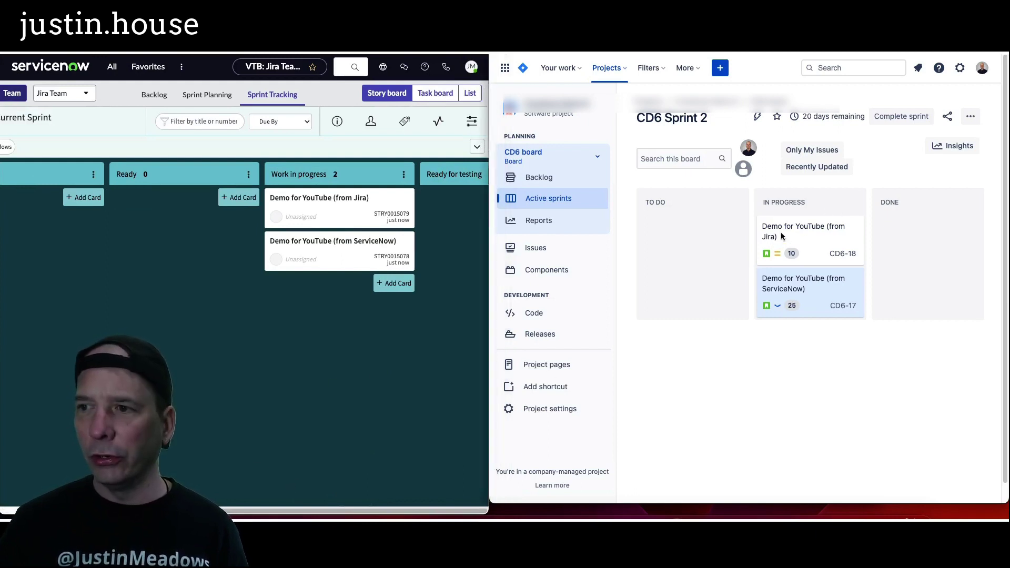
left_click_drag(861, 232, 941, 221)
left_click_drag(796, 212, 912, 200)
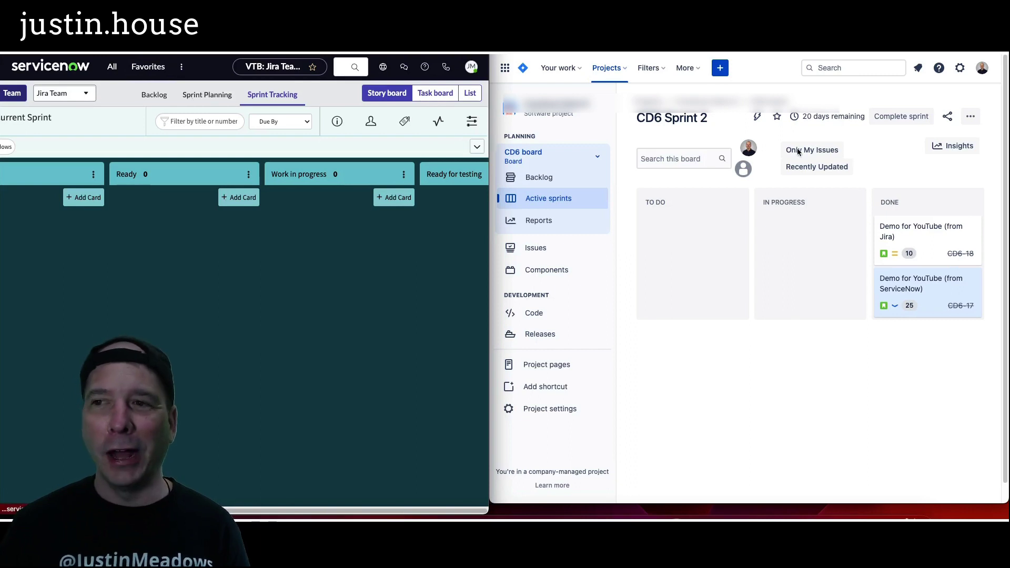
left_click(915, 122)
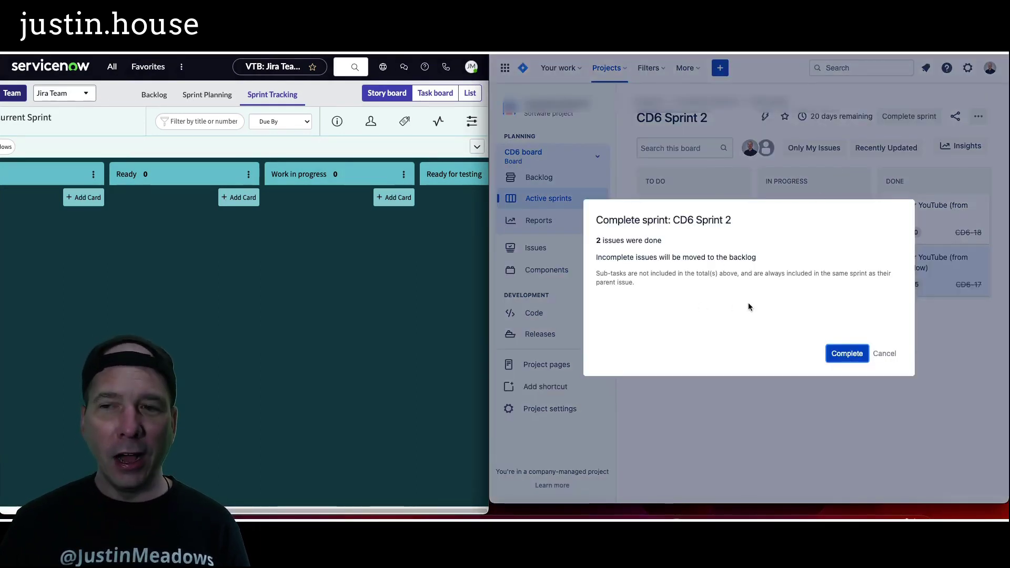
left_click(851, 361)
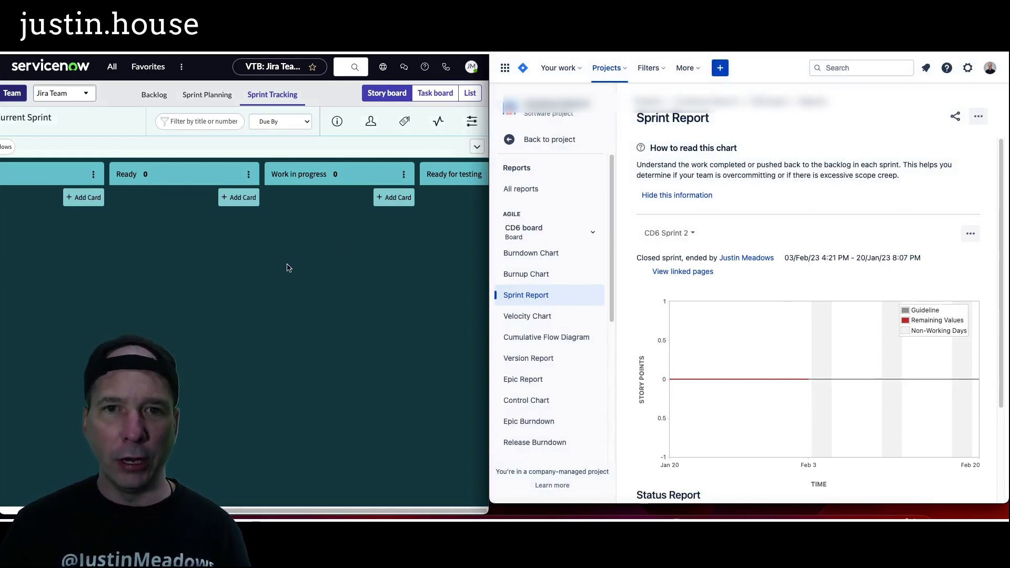
Show ServiceNow Sprint Planning with CD6 Sprint 3 holding STRY0015075 and Sprint 4 empty.
left_click(207, 97)
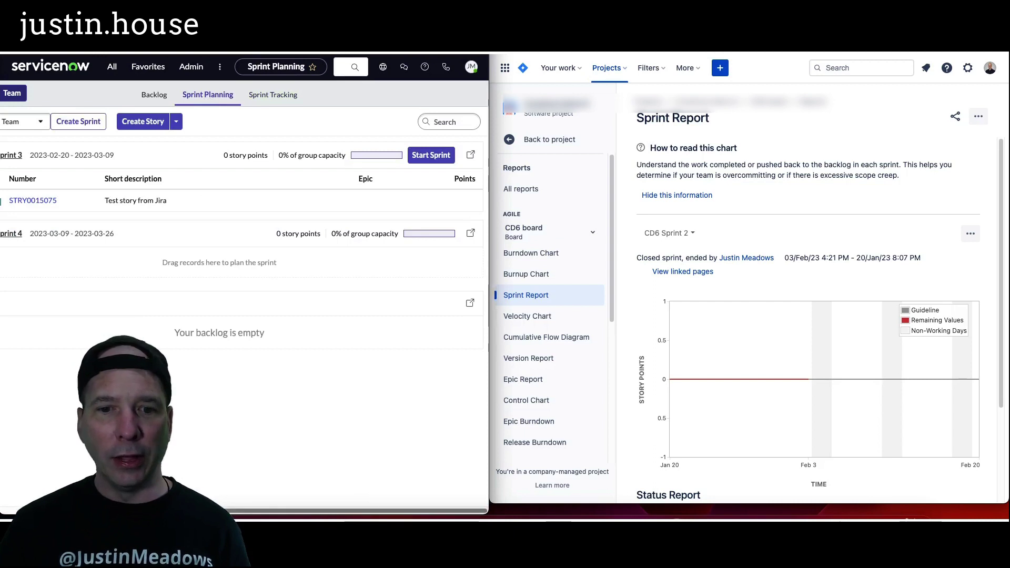
scroll(244, 303, "left", 2)
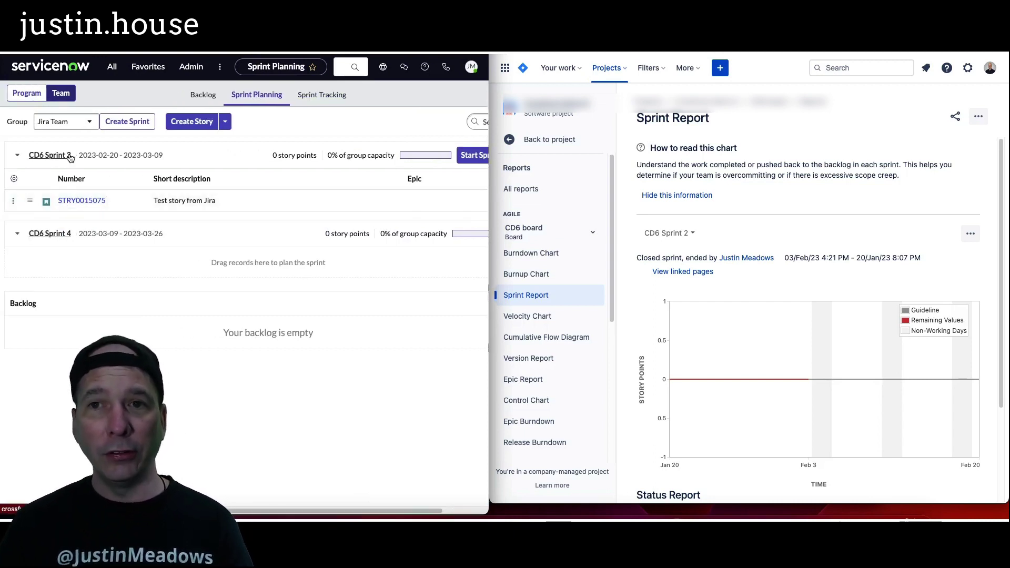